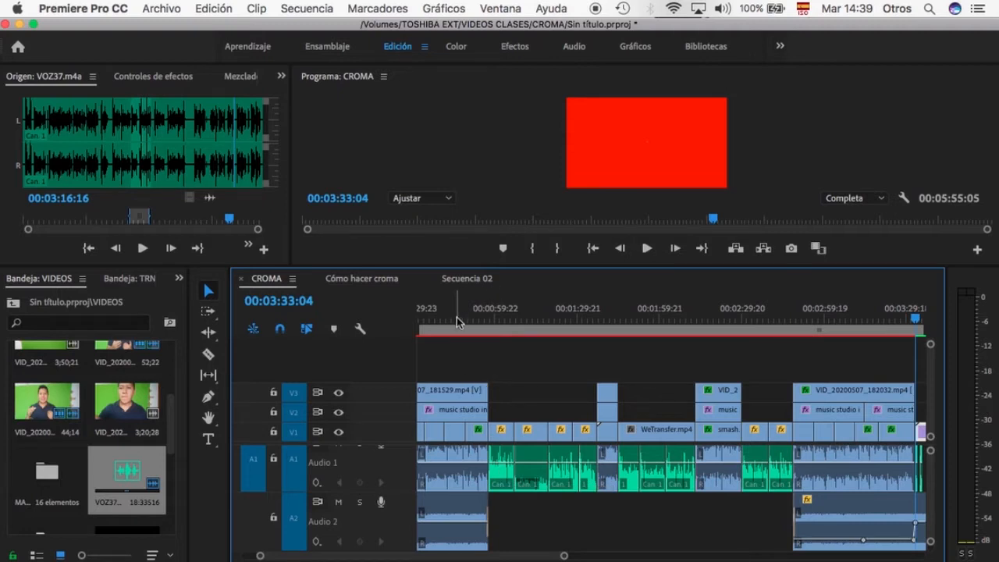
- Look over the video, voice and music clips along the CROMA sequence, from its ending back to the opening section
drag(457, 317, 454, 319)
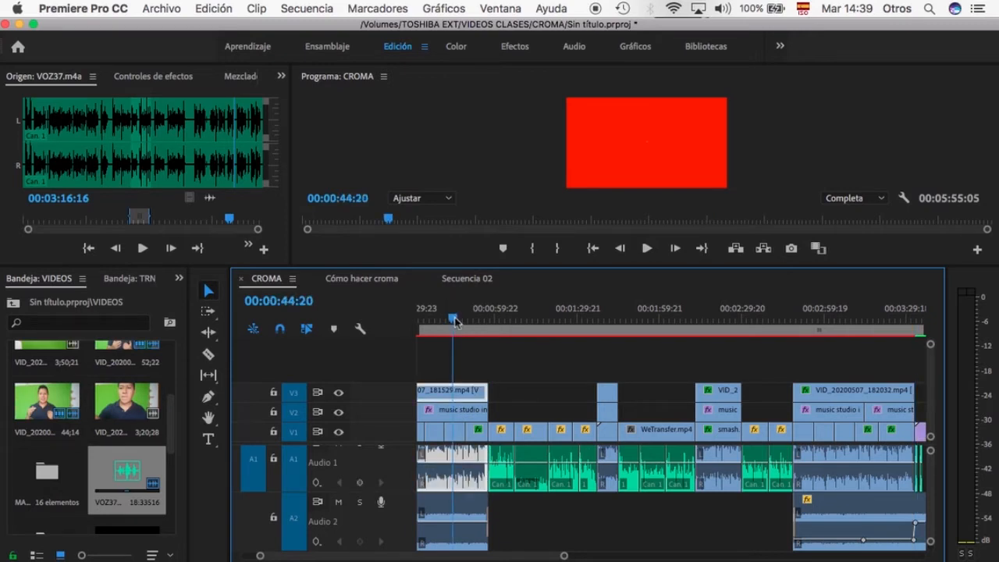
click(535, 322)
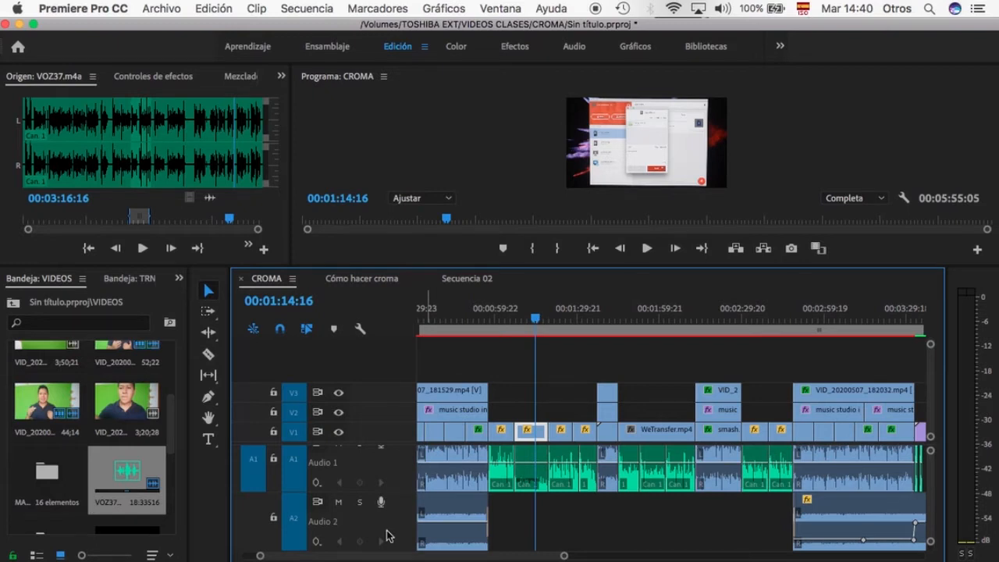
click(466, 318)
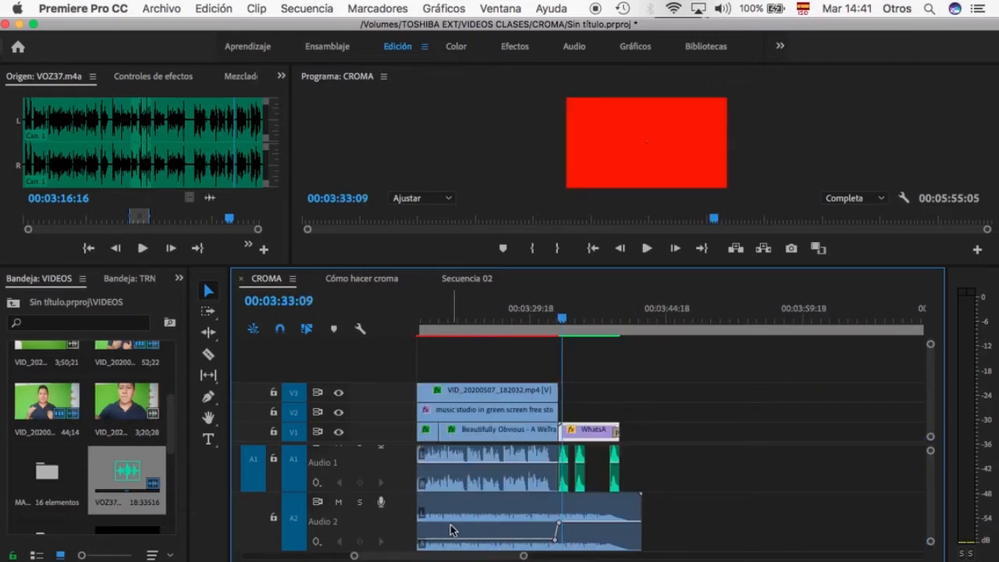
drag(442, 556, 367, 558)
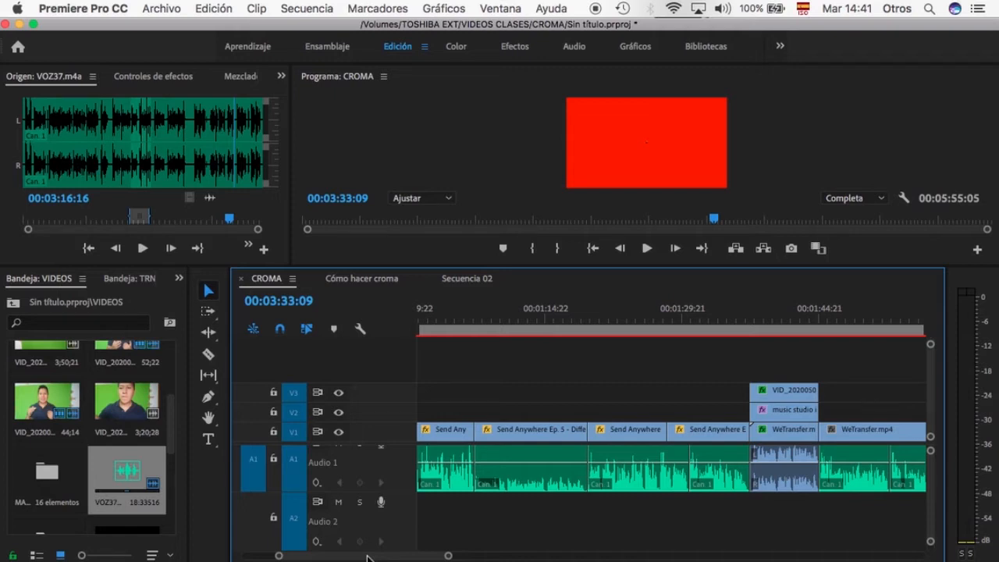
drag(367, 557, 345, 558)
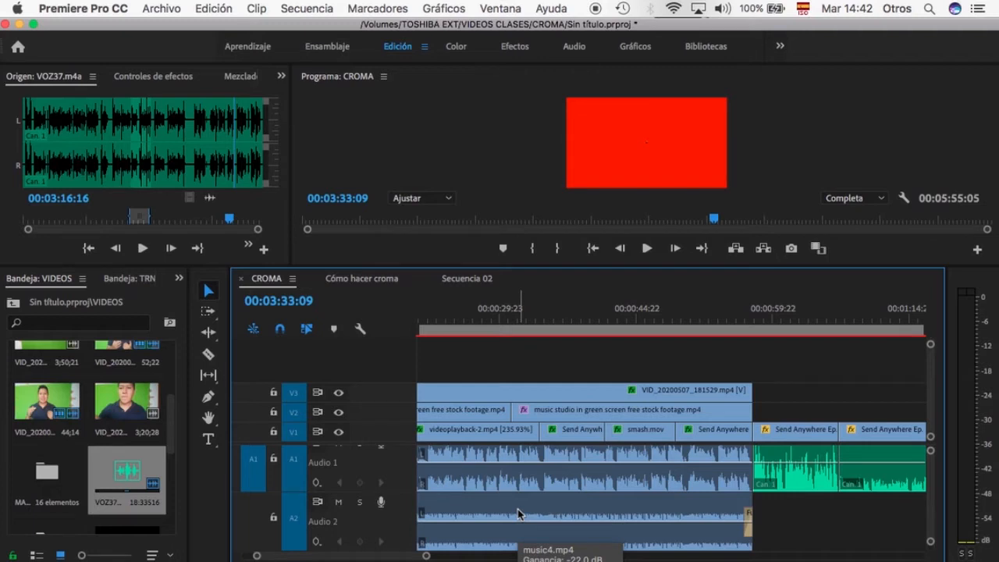
- Select the opening music clip on Audio 2, show its full length and park the playhead at 00:00:26:15
key(super+s)
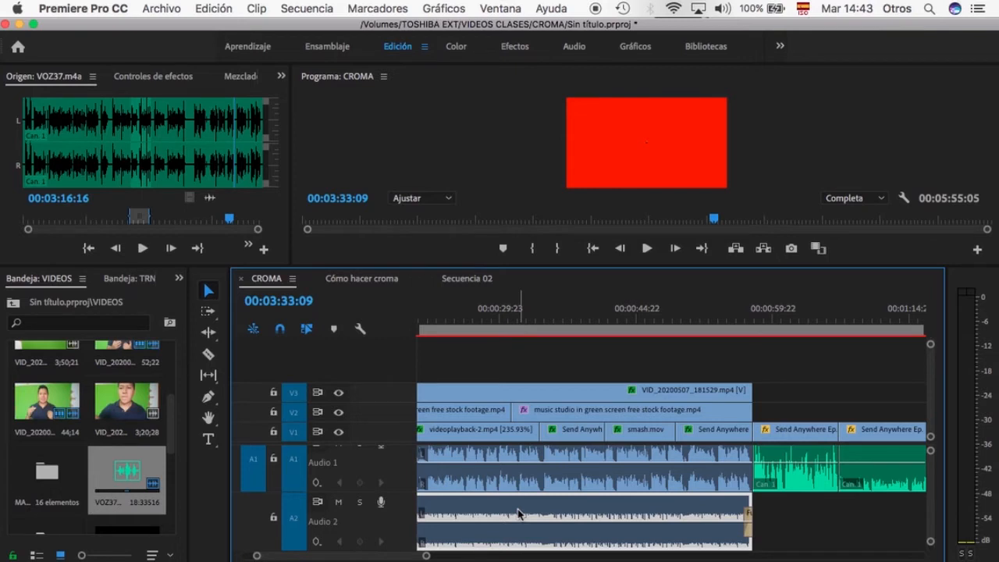
click(426, 555)
drag(427, 556, 497, 556)
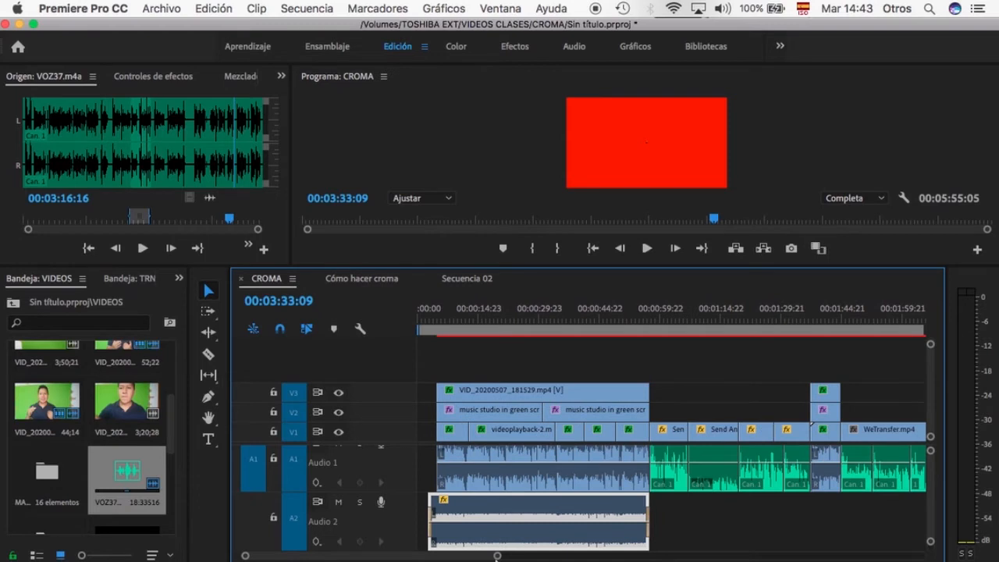
click(580, 308)
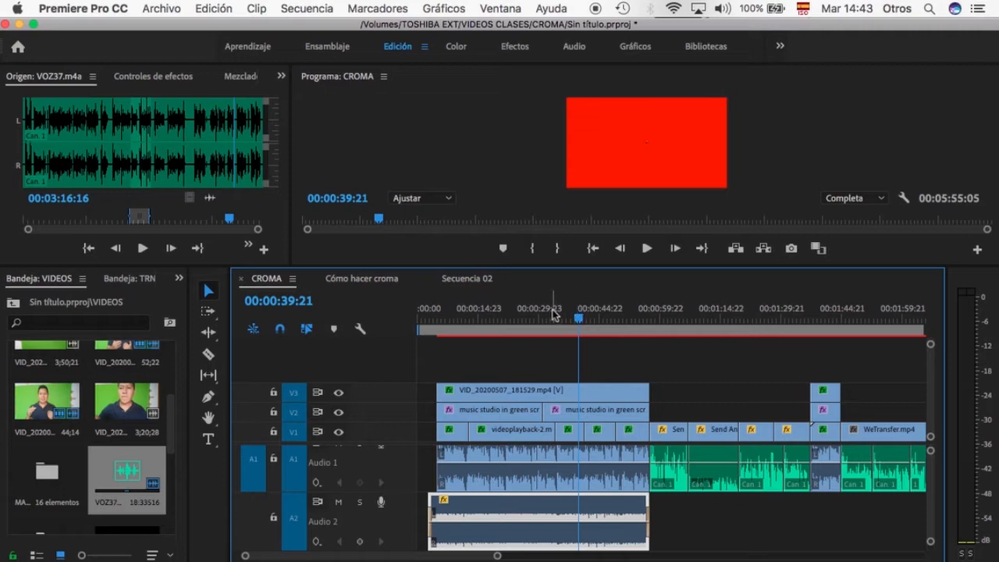
click(525, 311)
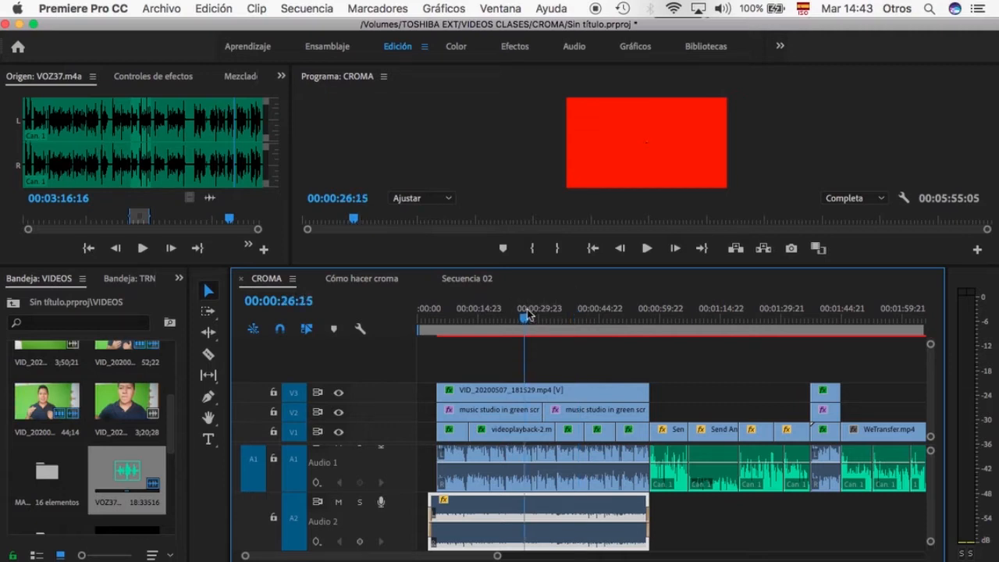
- Compare the waveform of the opening talking-head clip with the first green voice-over clip on Audio 1, selecting each in turn
click(484, 460)
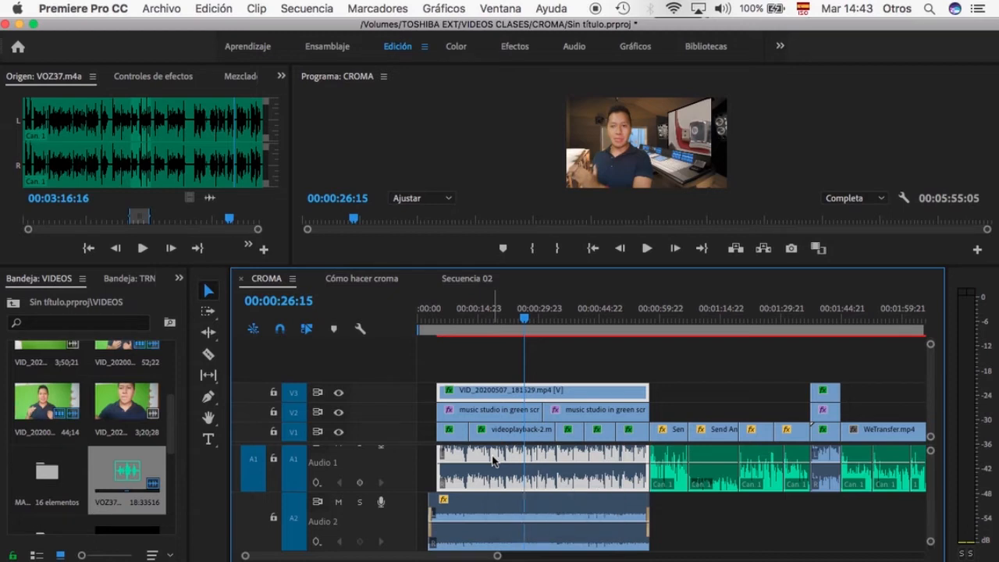
click(673, 316)
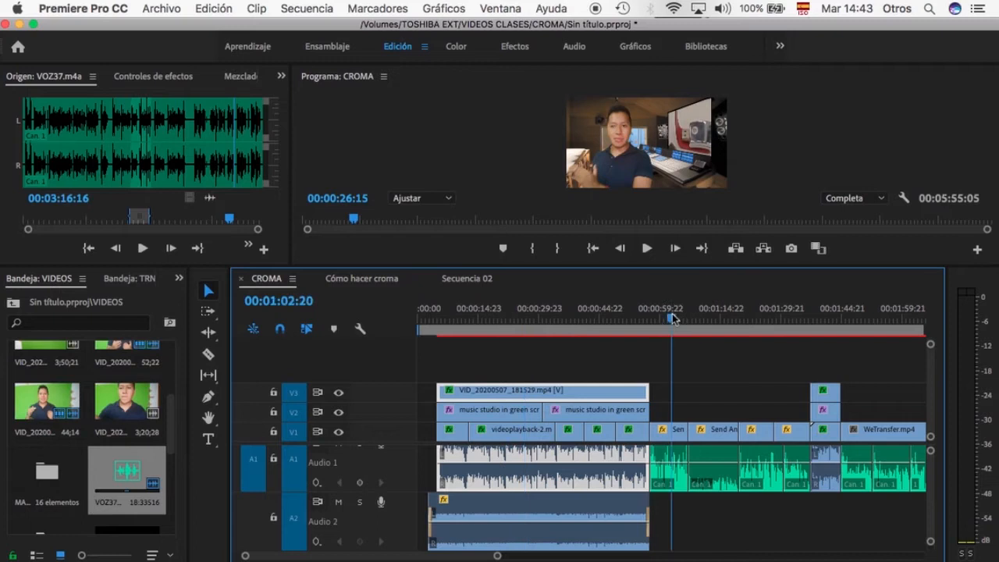
click(662, 481)
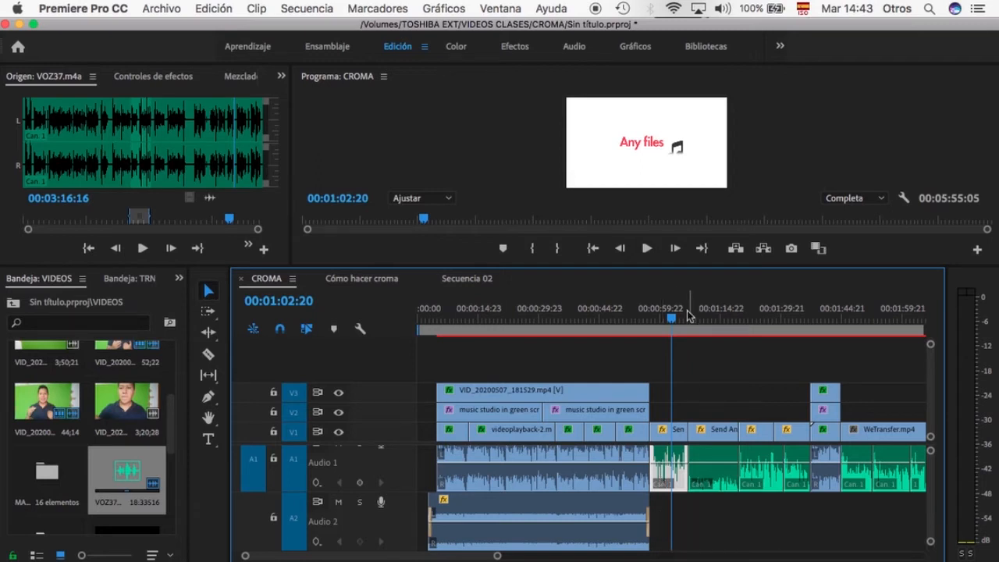
click(608, 313)
click(624, 480)
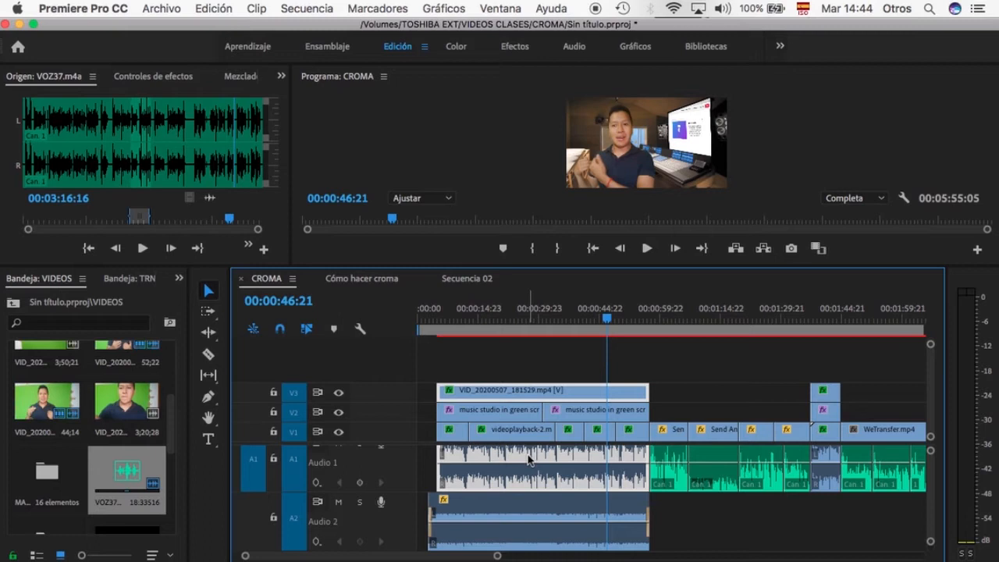
click(676, 316)
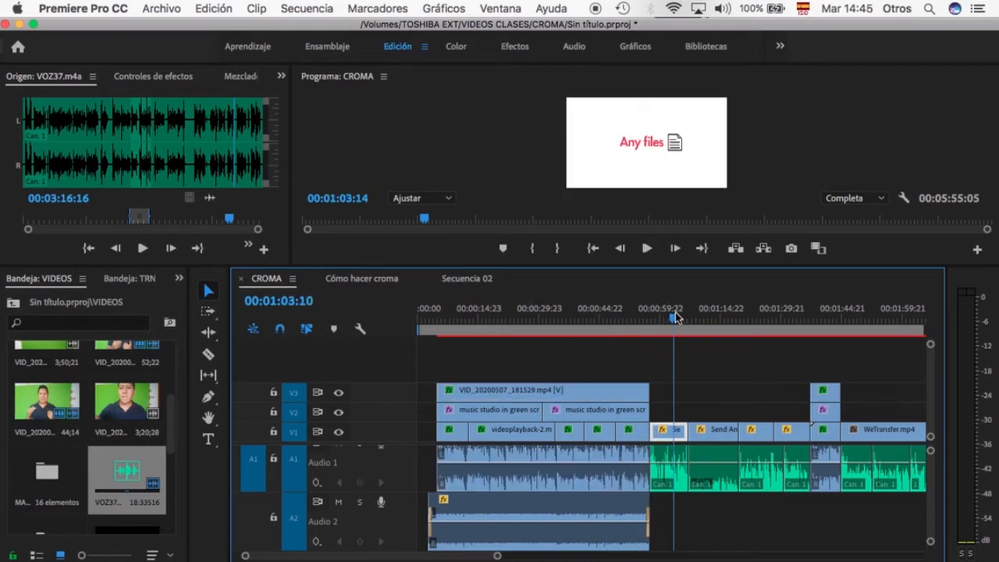
click(682, 488)
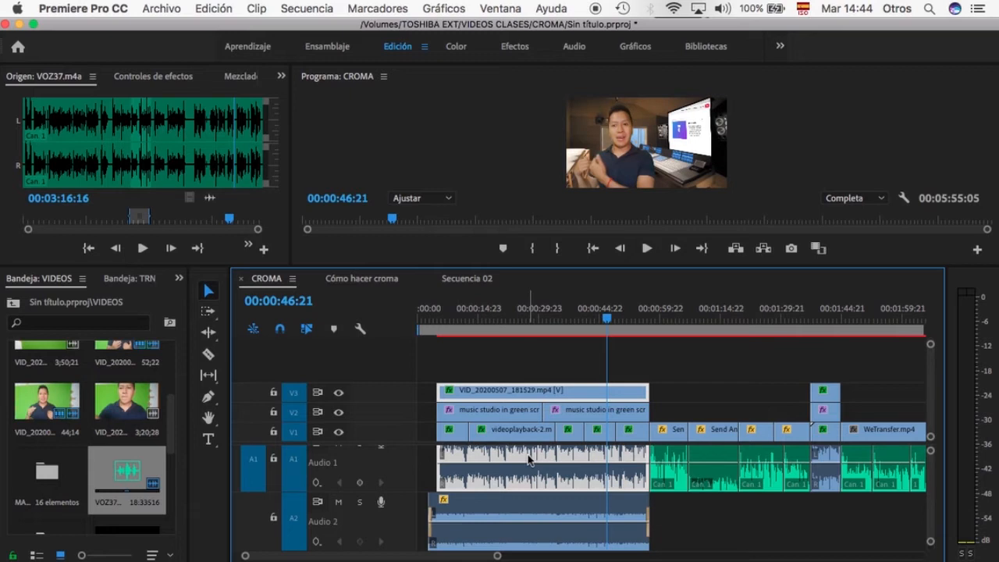
- Play the opening talking-head section from 00:00:37:04 to 00:00:53:10 and watch the levels on the audio meters
click(637, 317)
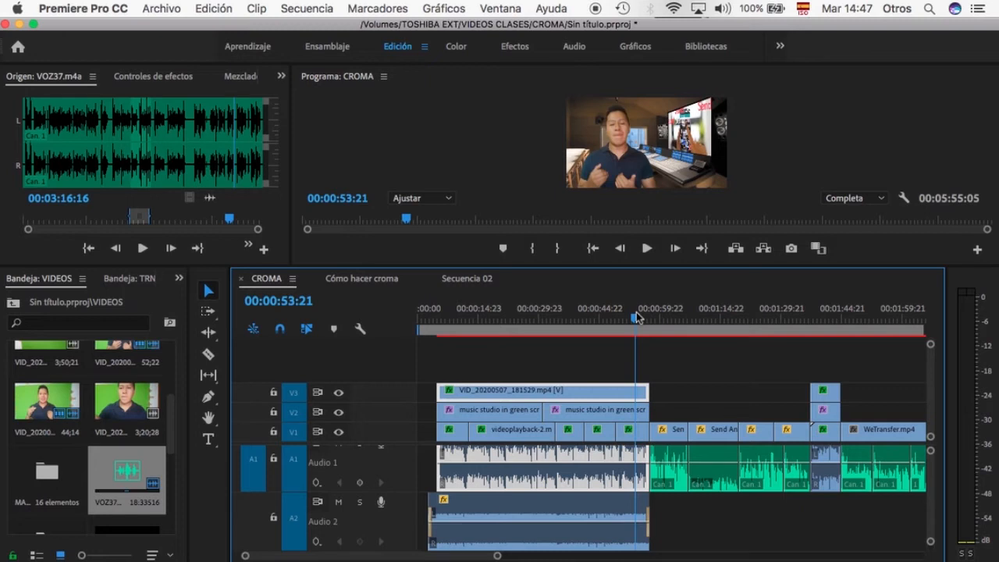
click(569, 316)
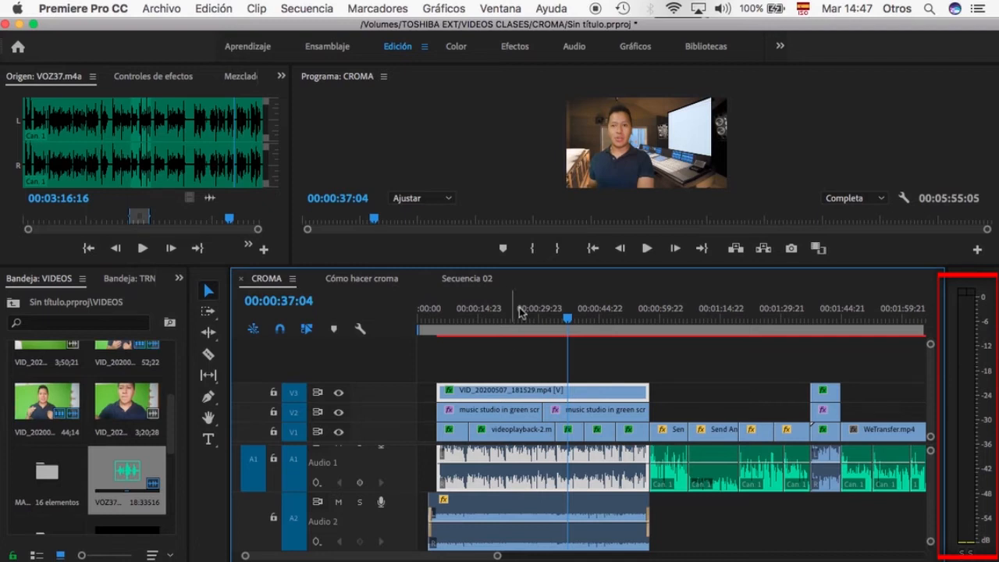
key(space)
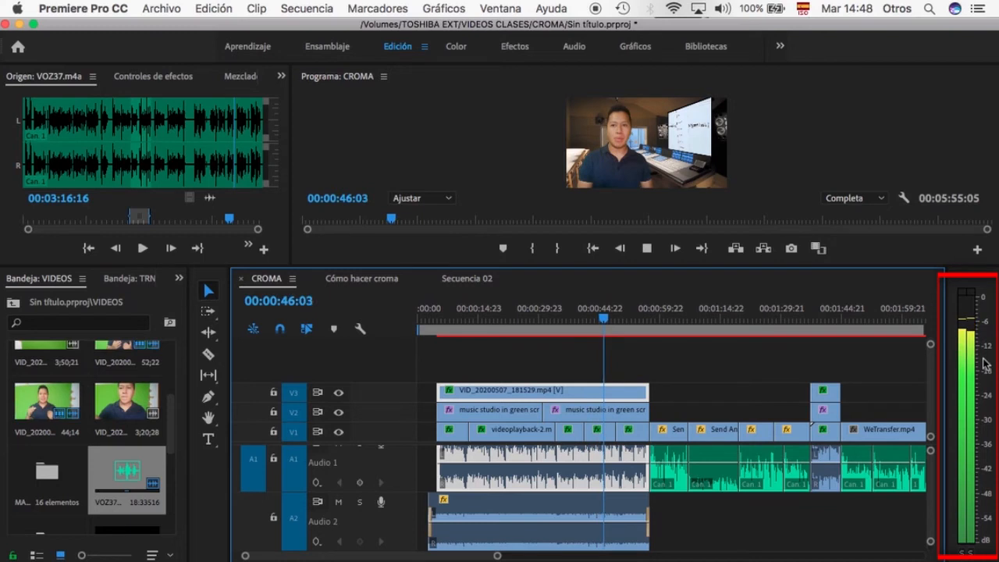
key(space)
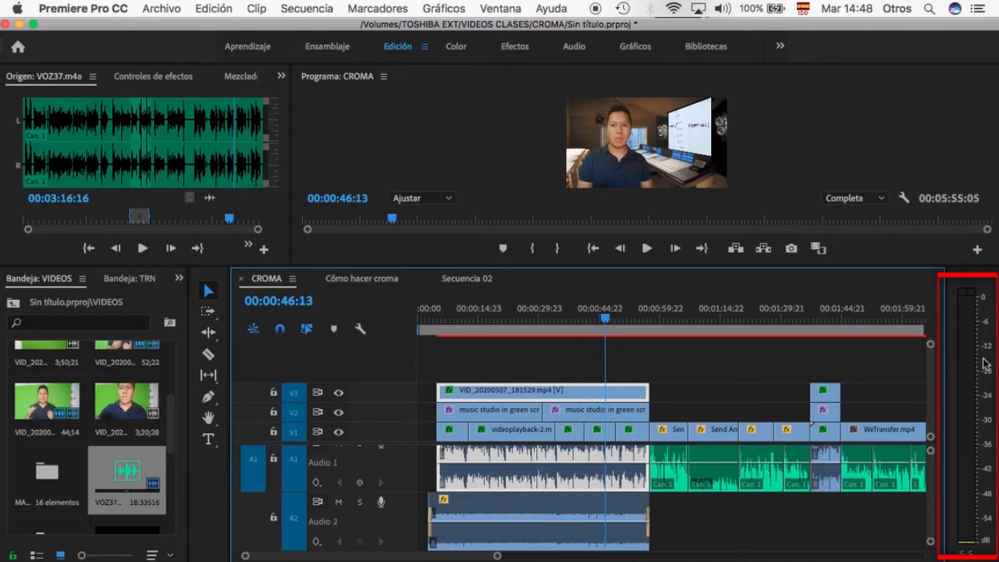
key(space)
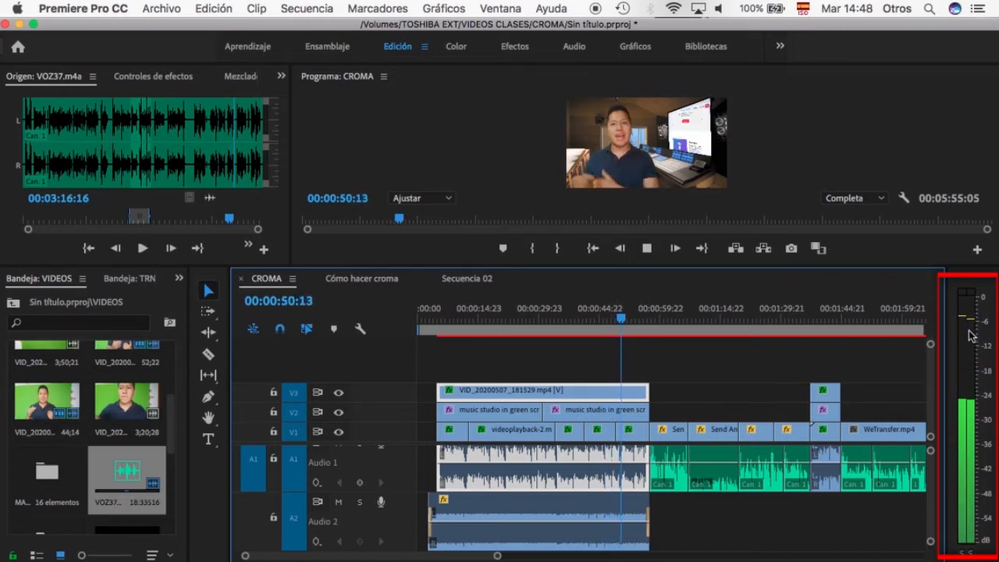
key(space)
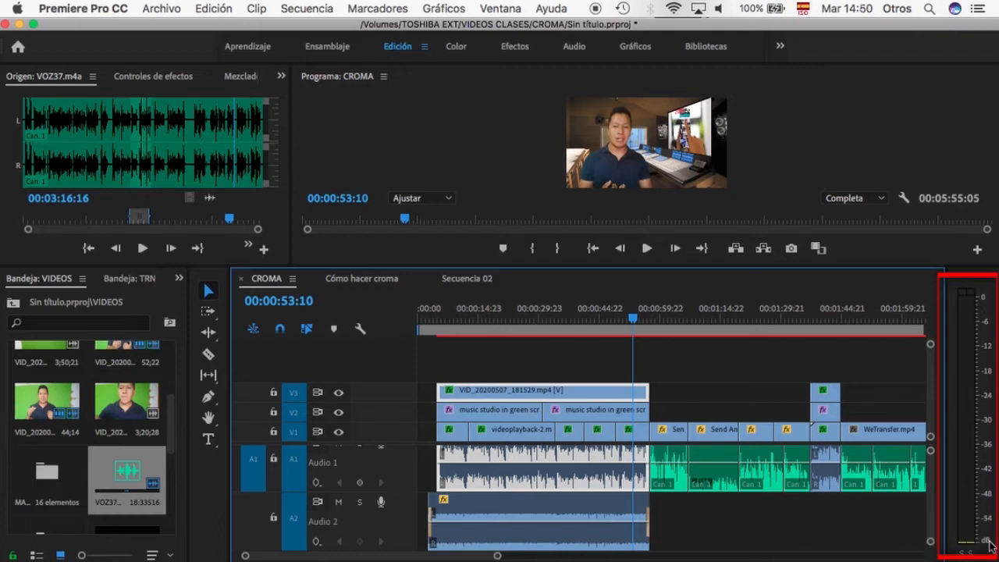
- Play on into the voice-over section to check its meter levels, and return the playhead to 00:00:53:12
key(space)
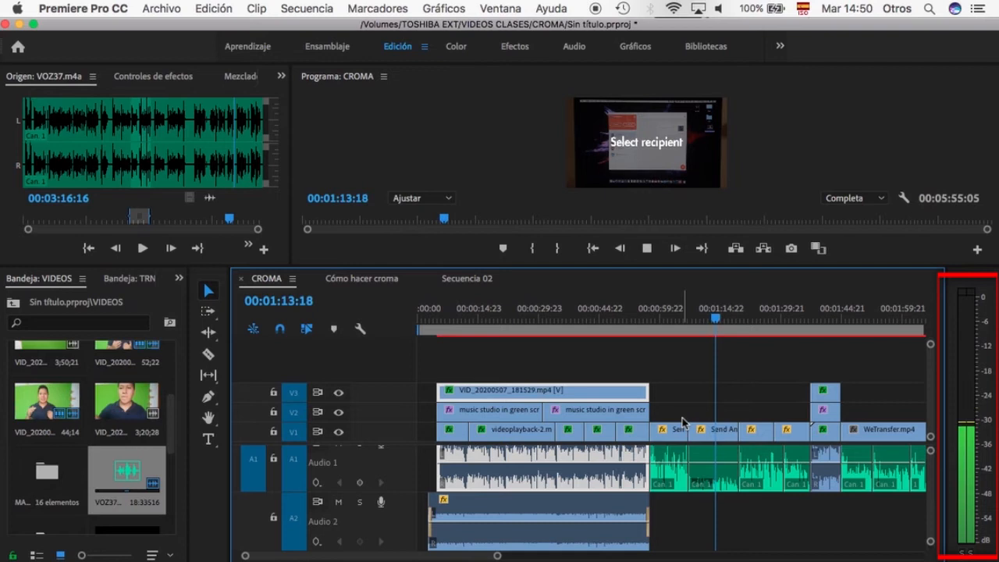
key(space)
click(634, 318)
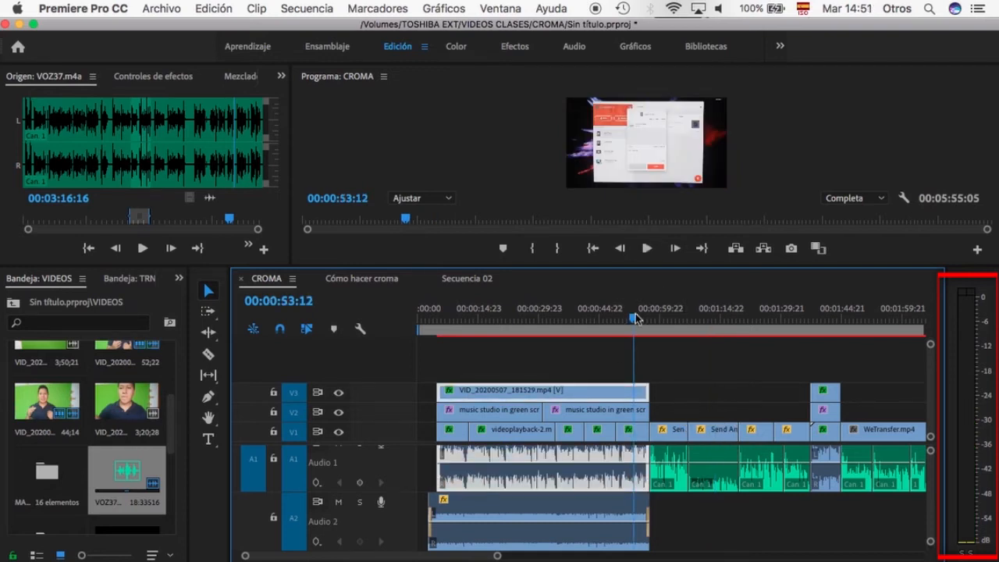
- Select the opening music clip on Audio 2 and check the combined voice and music level by playing up to 00:00:54:00
click(729, 304)
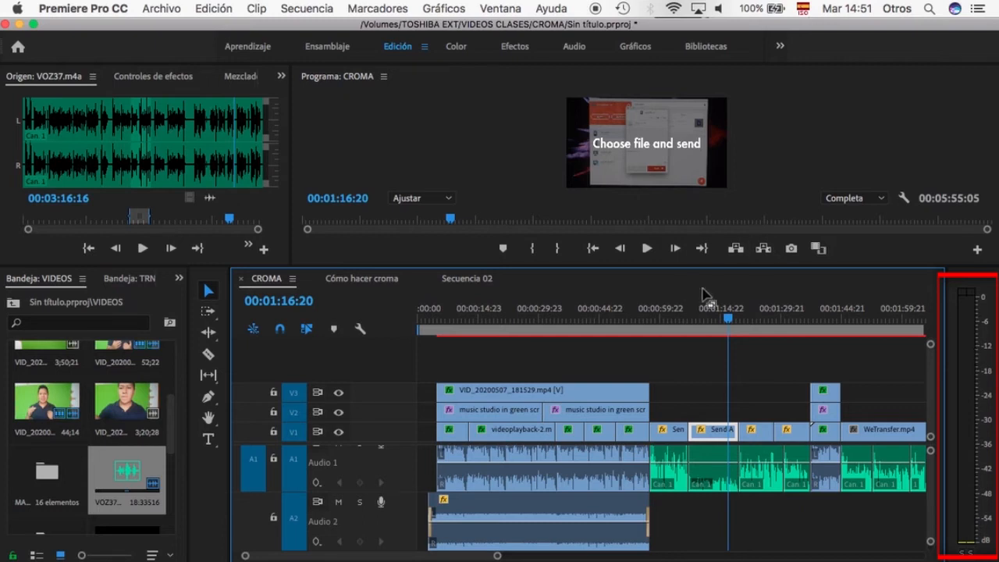
click(607, 319)
click(625, 530)
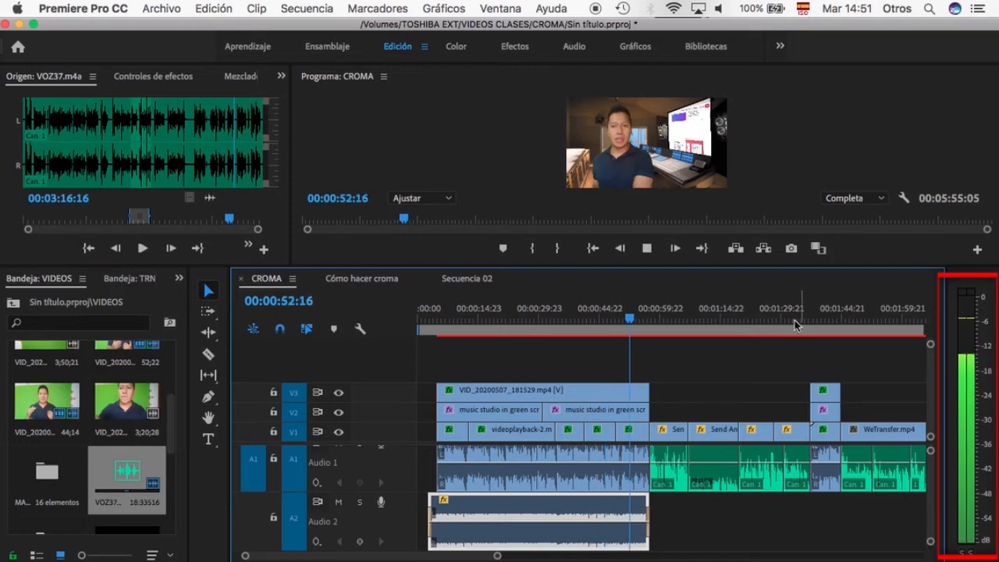
key(space)
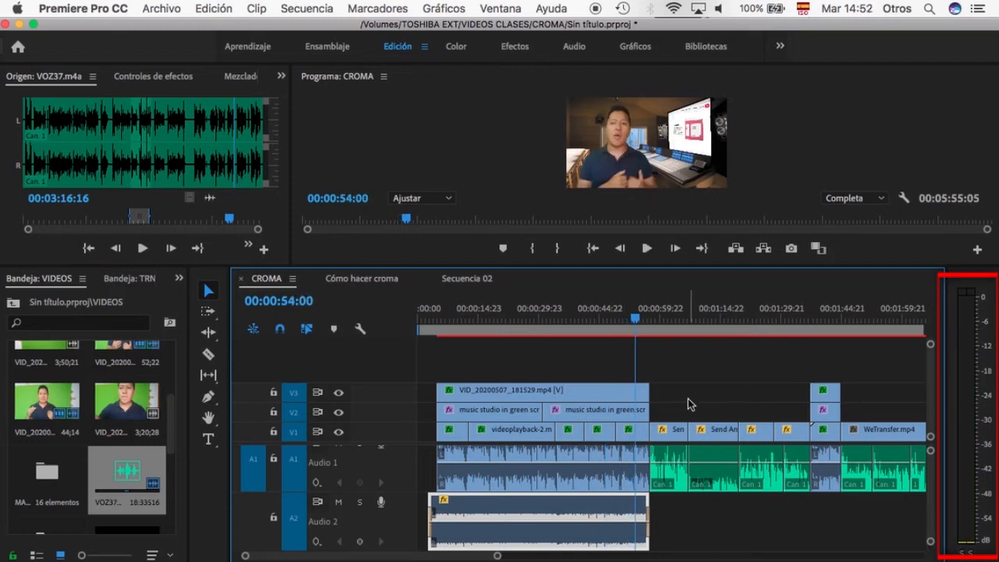
- Play from 00:00:48:20 across the change from talking head to voice-over and compare the meter levels
click(616, 322)
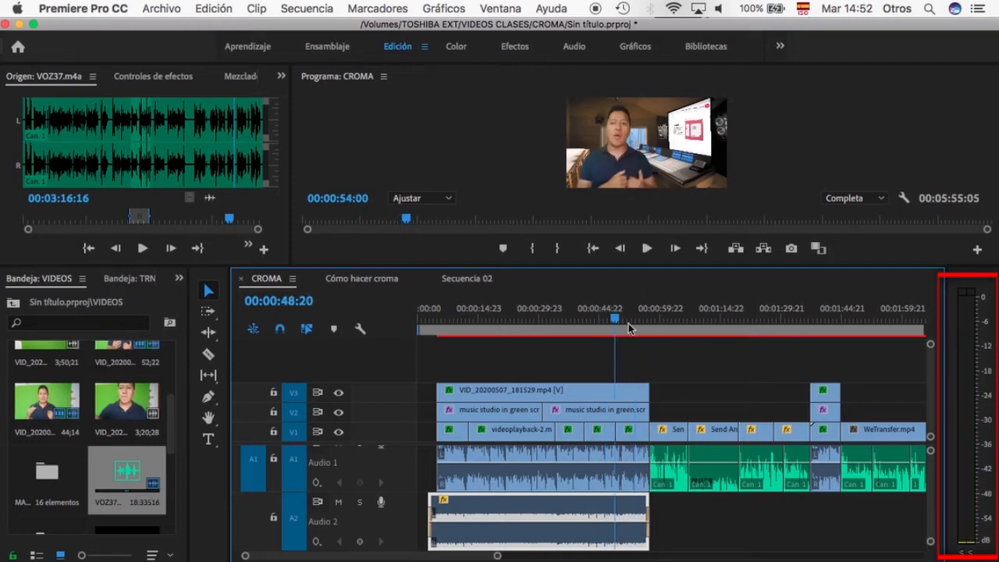
key(space)
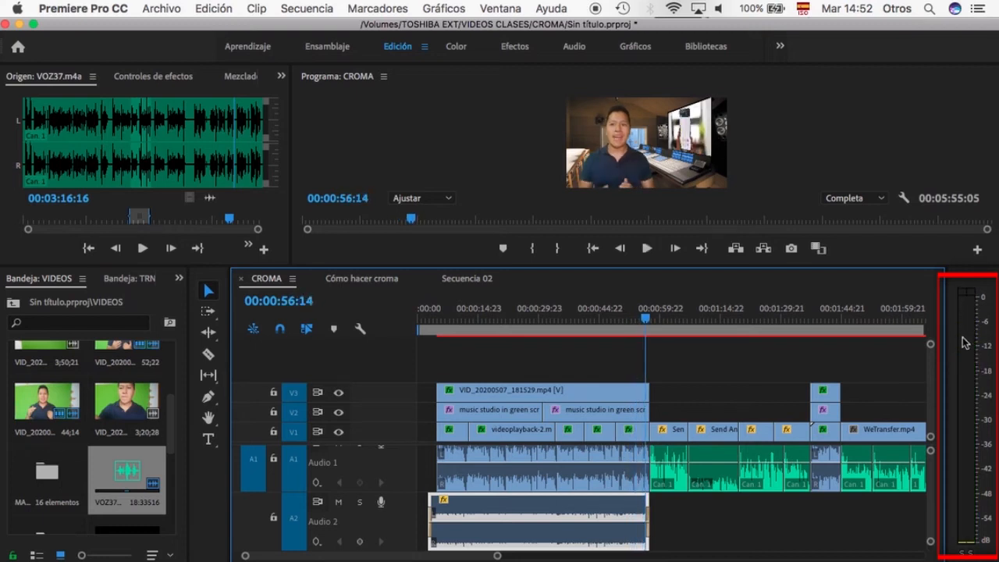
key(Up)
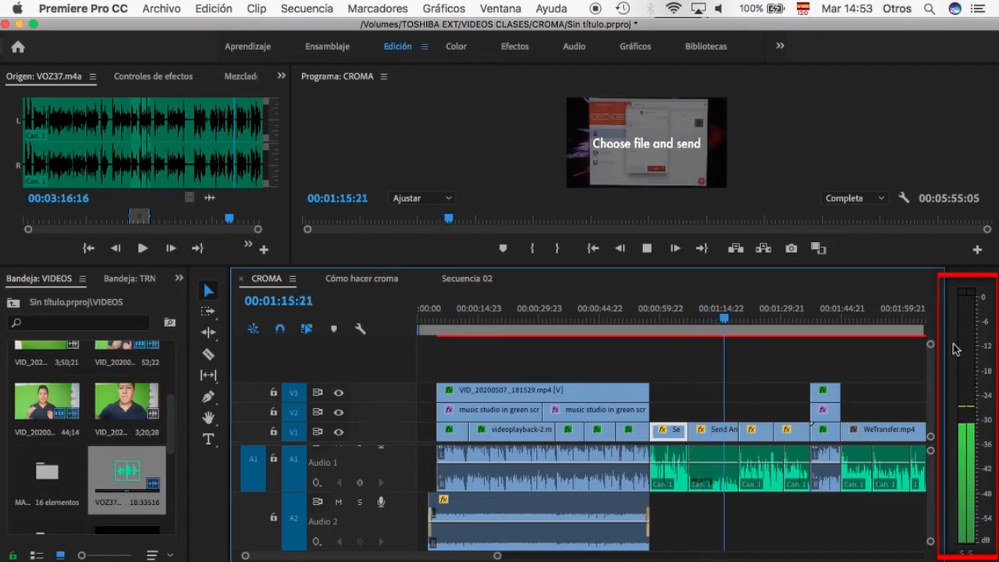
key(space)
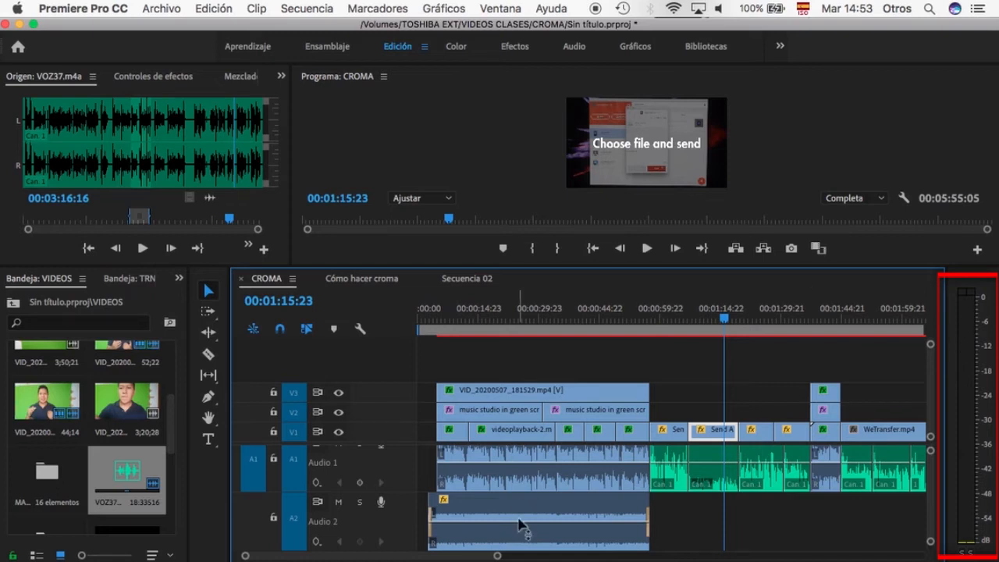
- Examine the talking-head voice waveform up close on Audio 1 between 00:00:29:21 and 00:00:30:10, ending with the playhead at 00:00:30:09
drag(497, 557, 393, 556)
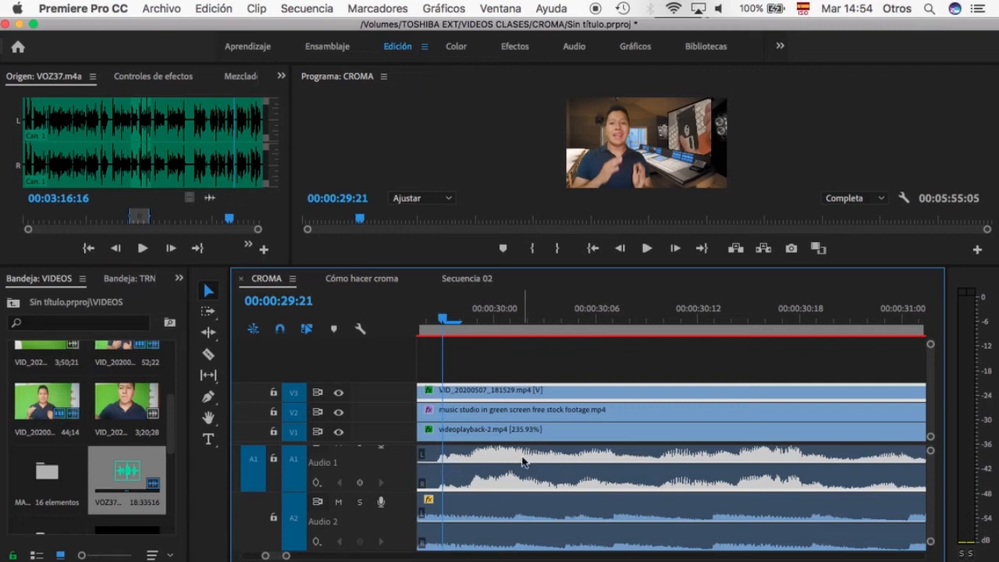
drag(453, 331, 559, 336)
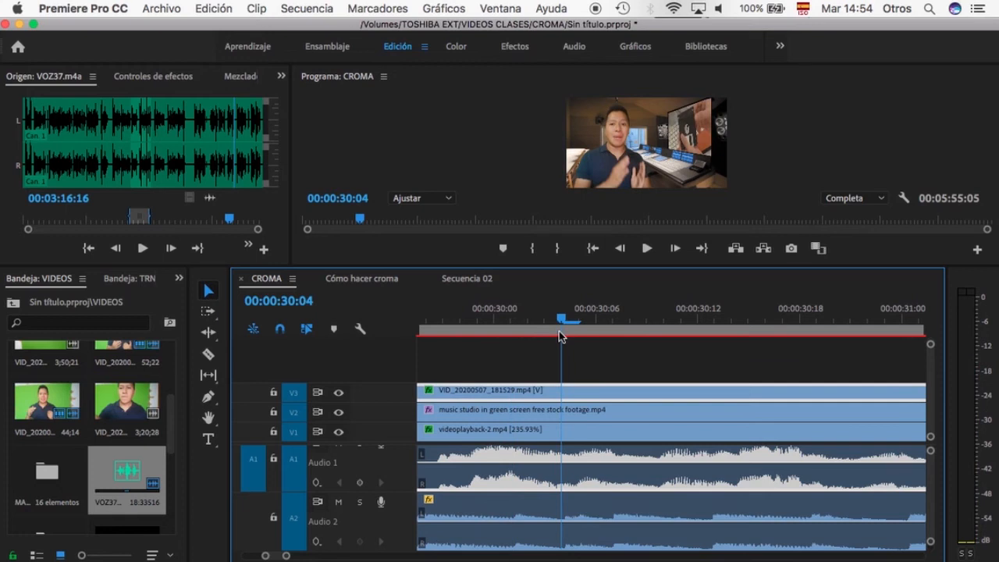
drag(564, 326, 647, 325)
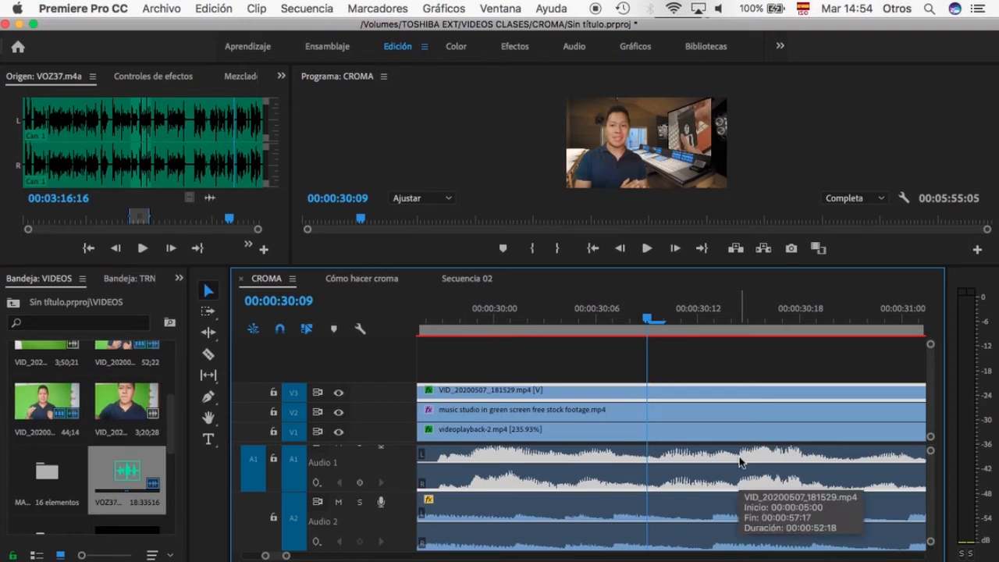
mouse_move(651, 320)
mouse_down()
mouse_move(682, 319)
mouse_move(669, 320)
mouse_up()
click(679, 455)
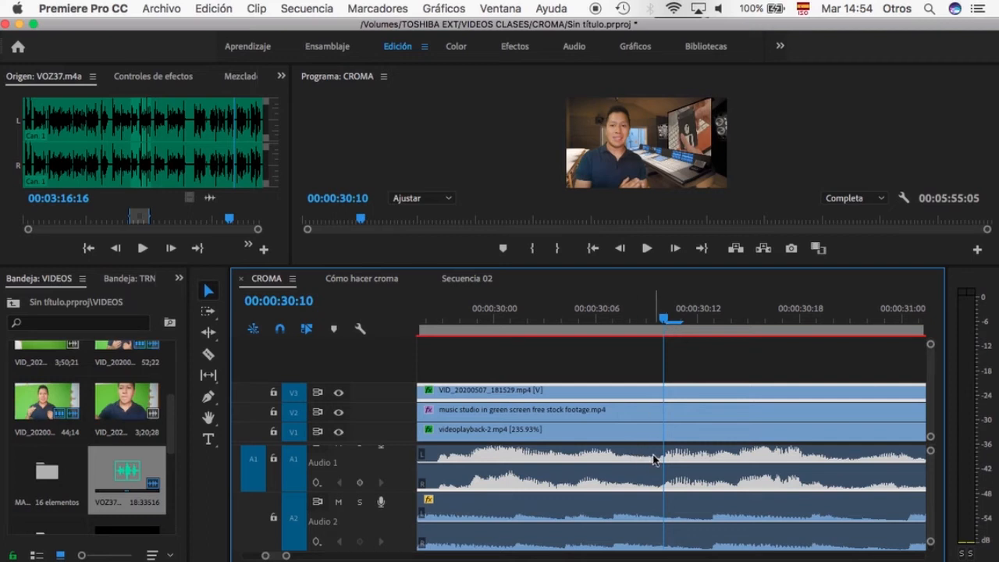
click(648, 316)
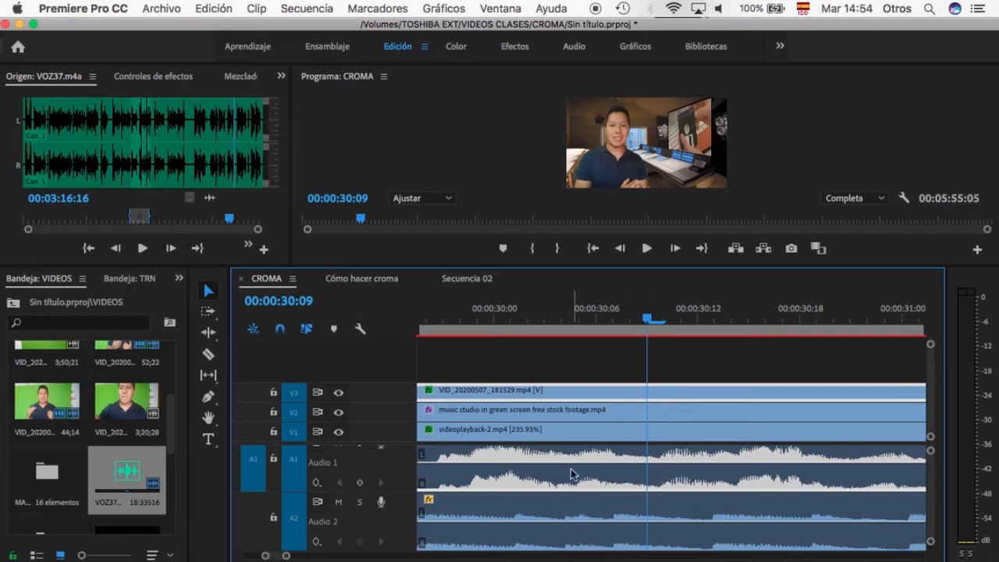
- Examine the voice-over waveform up close on Audio 1 between 00:01:00:00 and 00:01:04:00, ending with the playhead at 00:01:03:08
drag(286, 556, 320, 558)
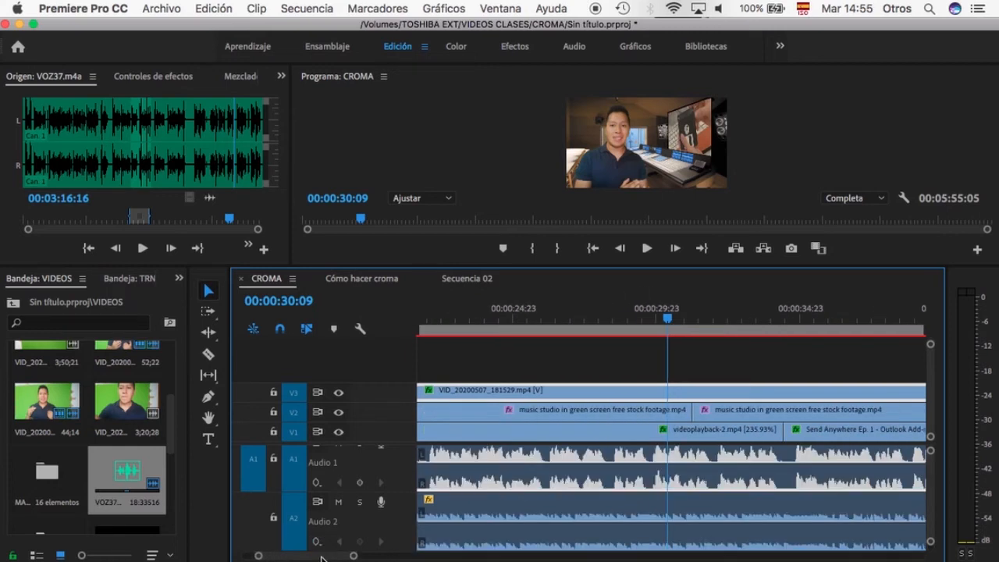
drag(355, 556, 460, 556)
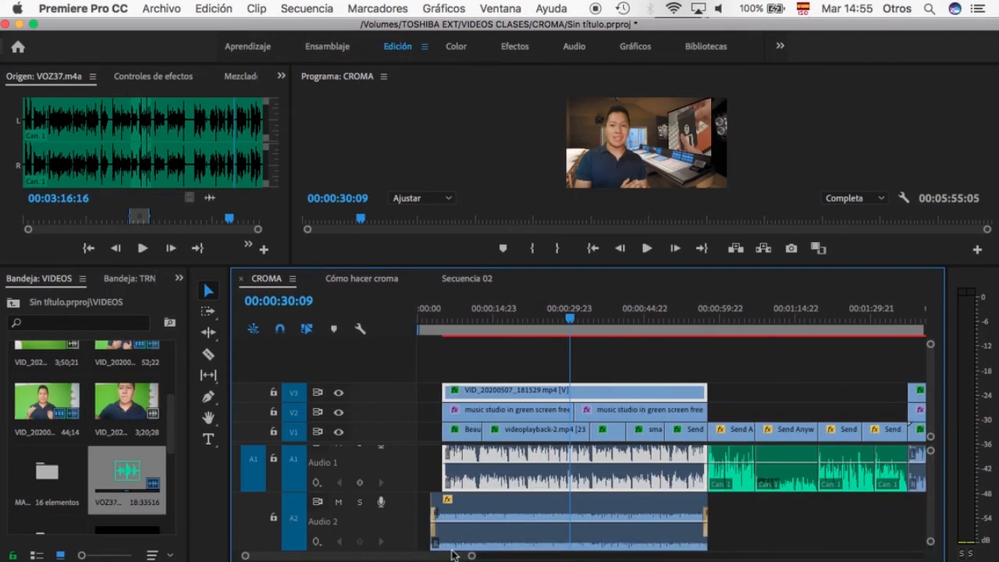
click(731, 317)
drag(472, 556, 385, 556)
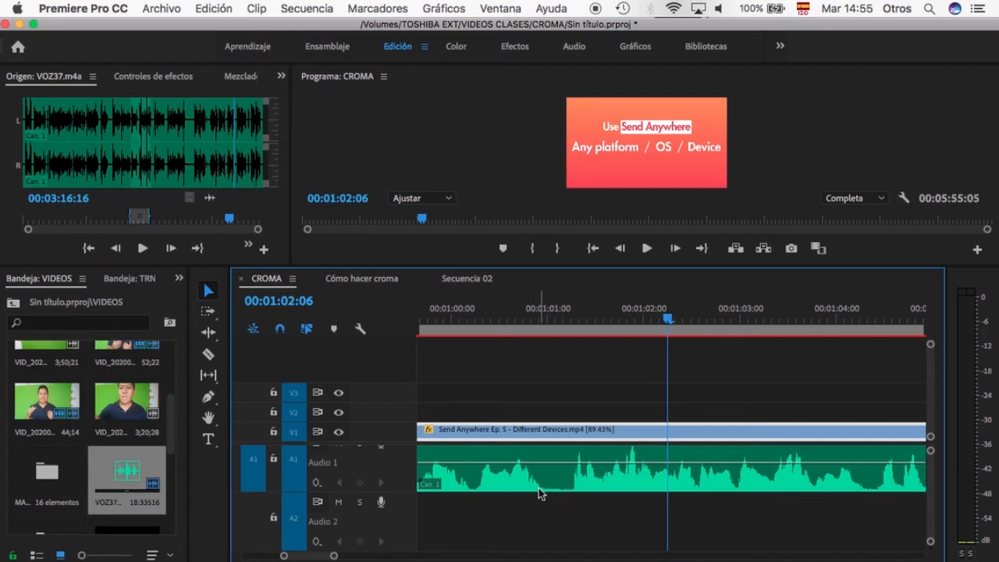
click(565, 328)
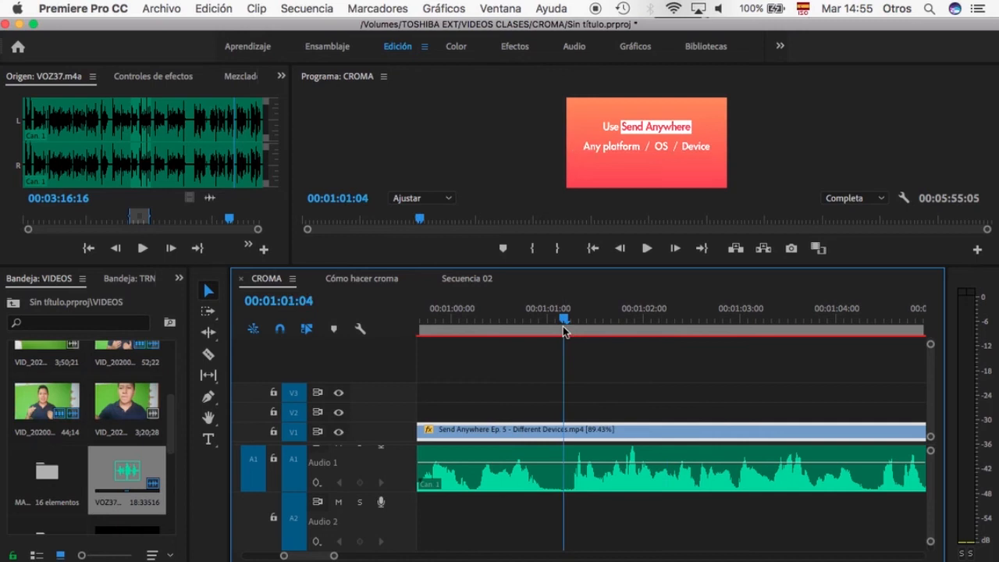
drag(565, 328, 740, 329)
click(771, 320)
- Return the playhead to 00:00:38:06 and select the talking-head clip VID_20200507_181529.mp4 on Audio 1
drag(334, 556, 462, 558)
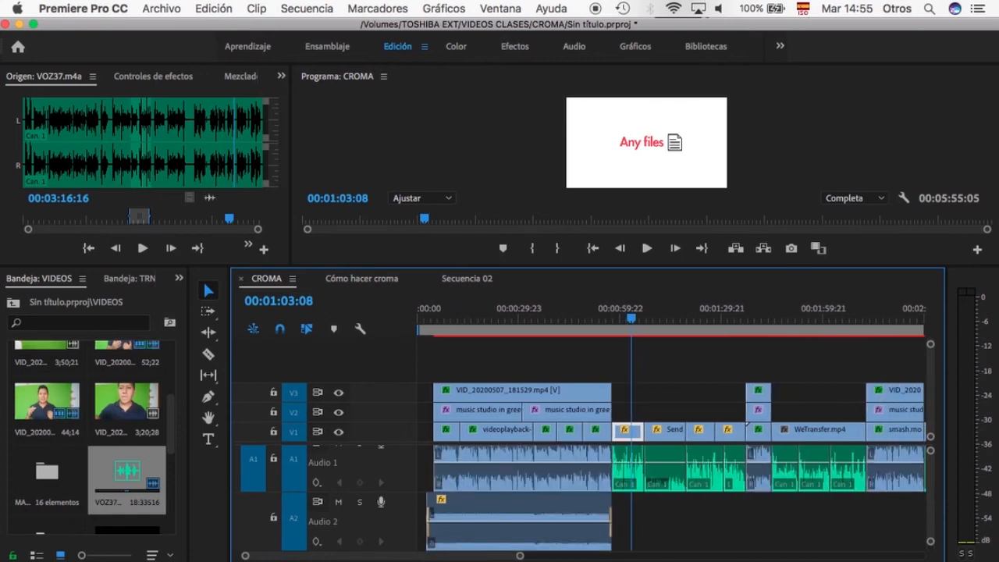
drag(520, 556, 579, 555)
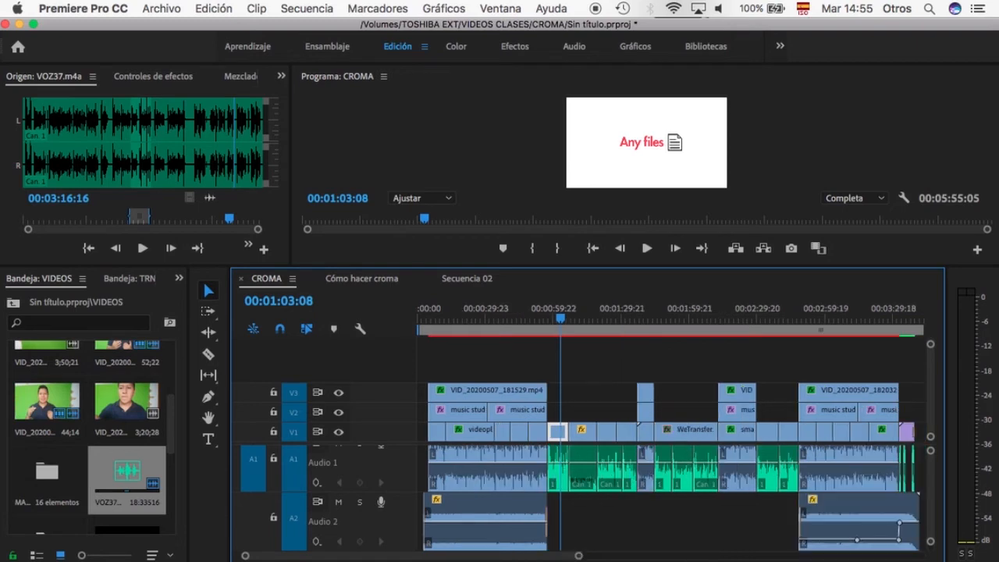
drag(579, 556, 566, 556)
drag(520, 313, 516, 312)
click(547, 473)
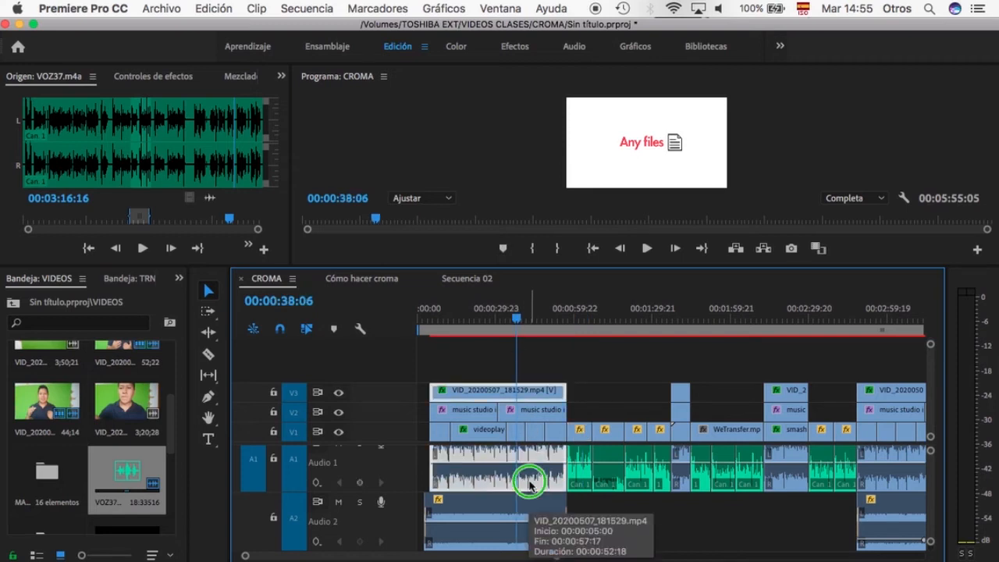
- Look through the set, adjust and normalize options in the talking-head clip's audio gain settings, and cancel them
right_click(530, 486)
scroll(590, 544, down, 5)
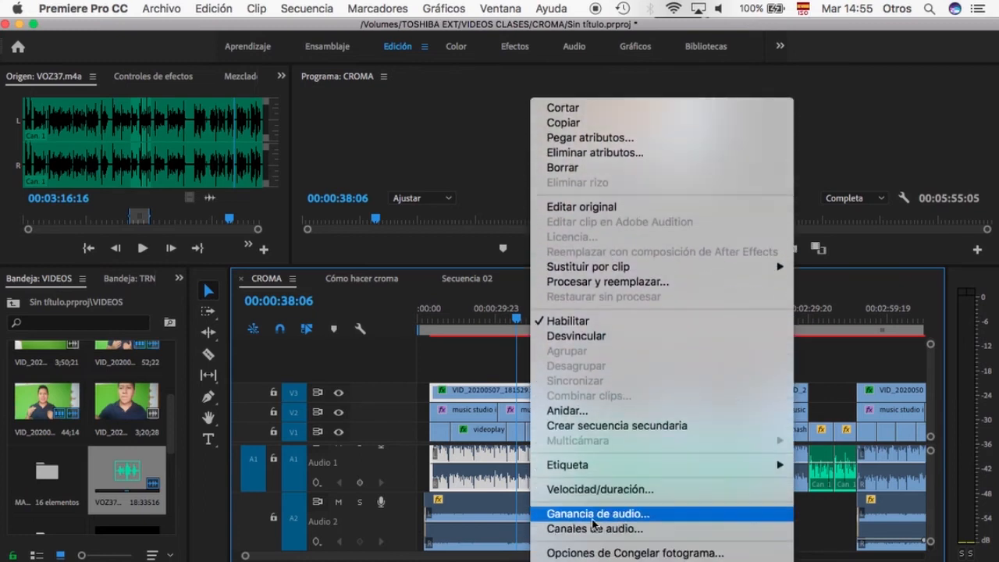
click(591, 519)
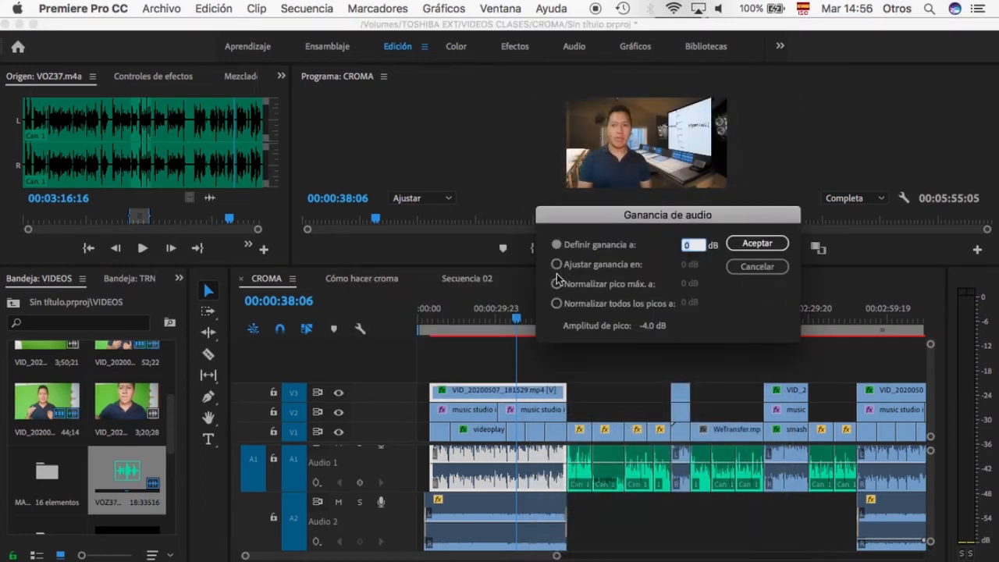
click(556, 284)
click(556, 245)
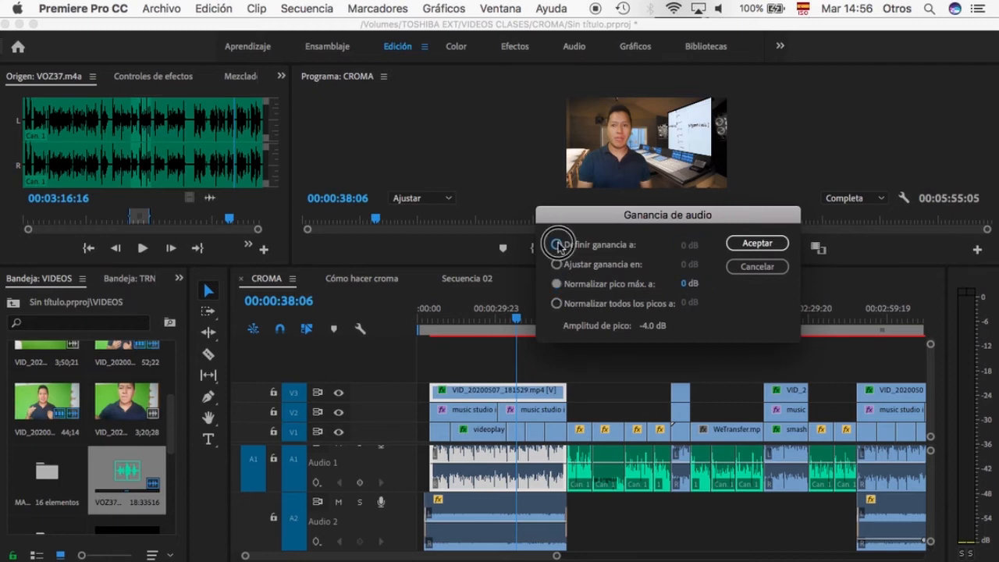
click(556, 264)
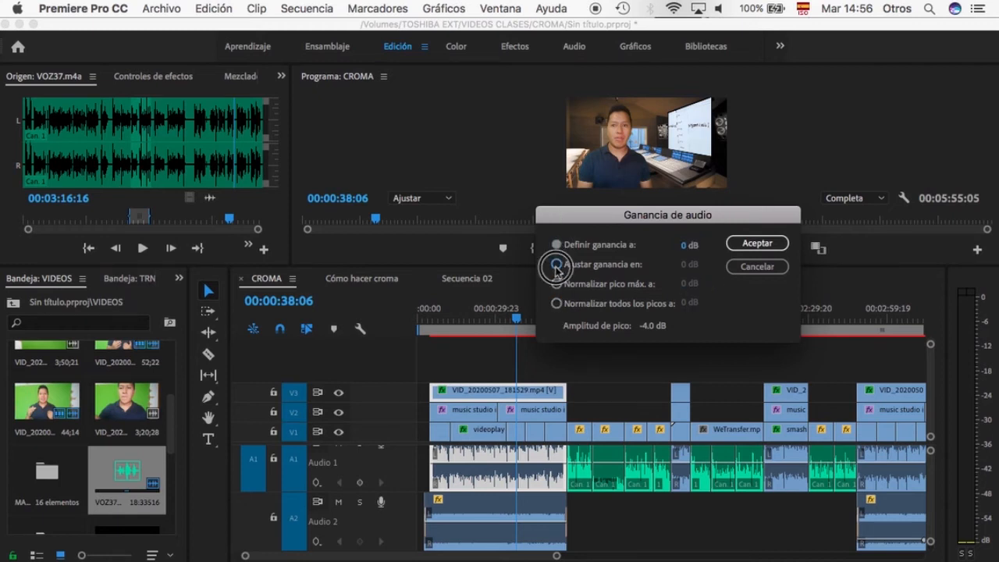
click(556, 283)
click(557, 303)
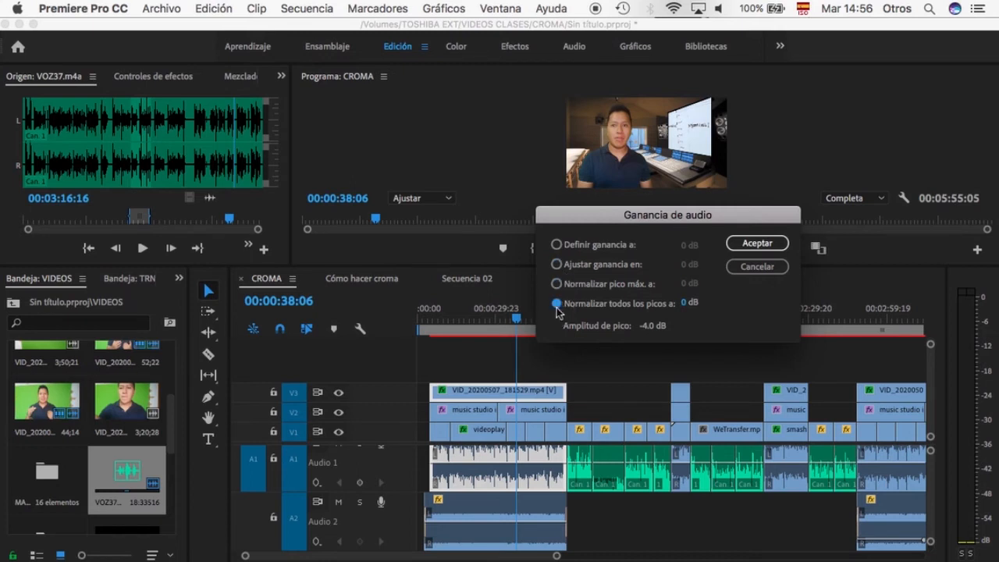
click(557, 245)
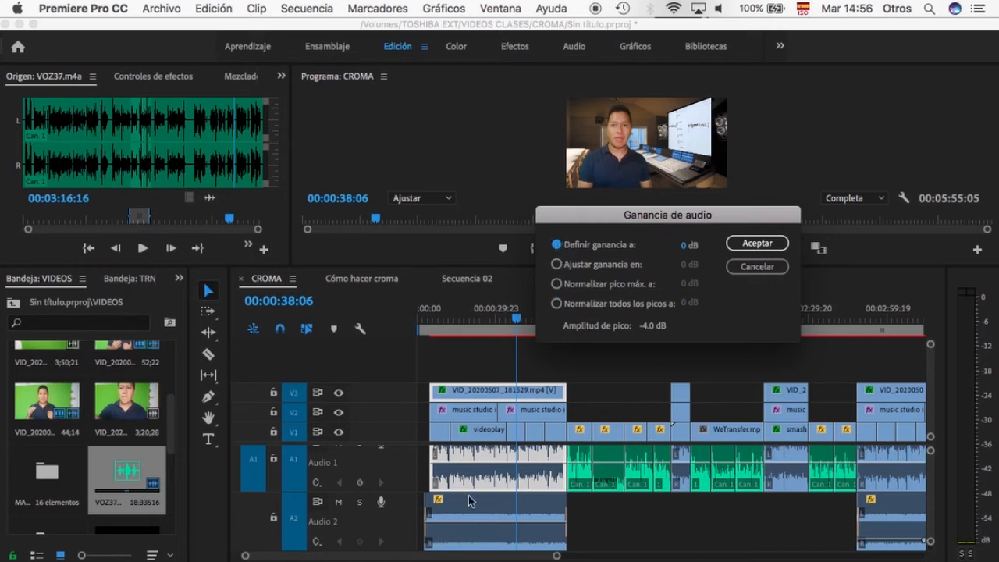
click(767, 267)
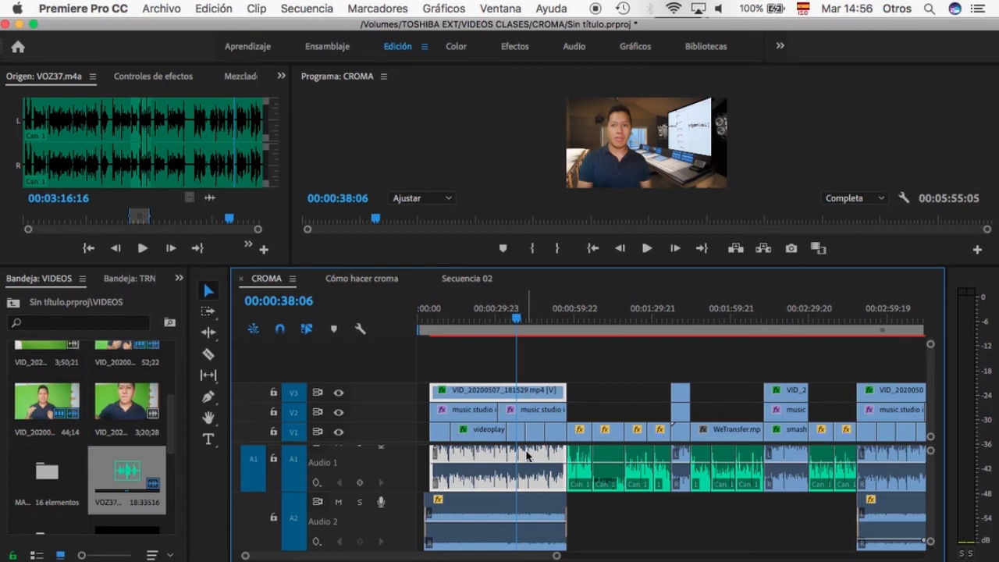
- Compare the talking-head clip's audio gain settings with the meter scale, and close them with the gain set to 0 dB
right_click(527, 456)
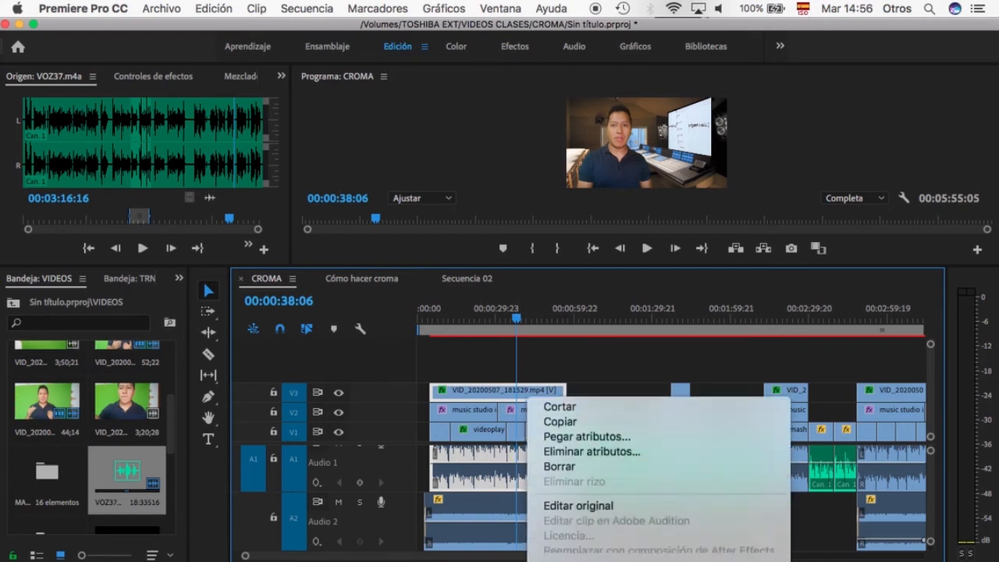
scroll(608, 424, down, 5)
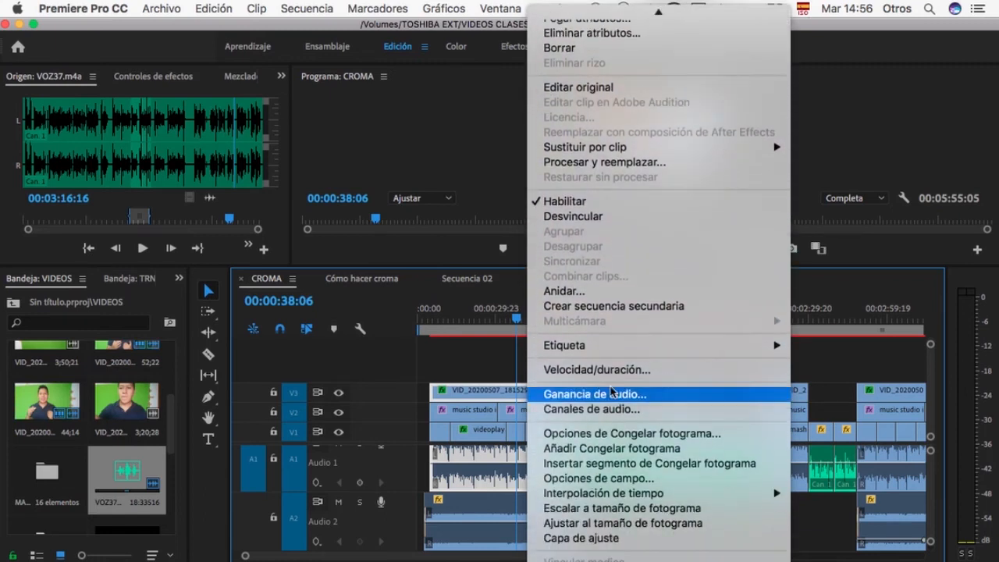
click(606, 393)
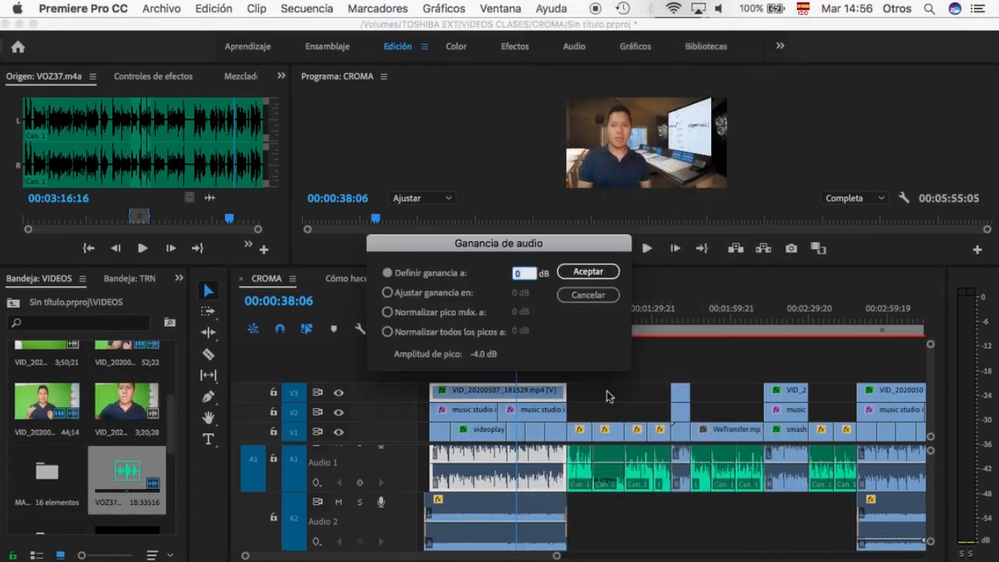
drag(536, 243, 719, 171)
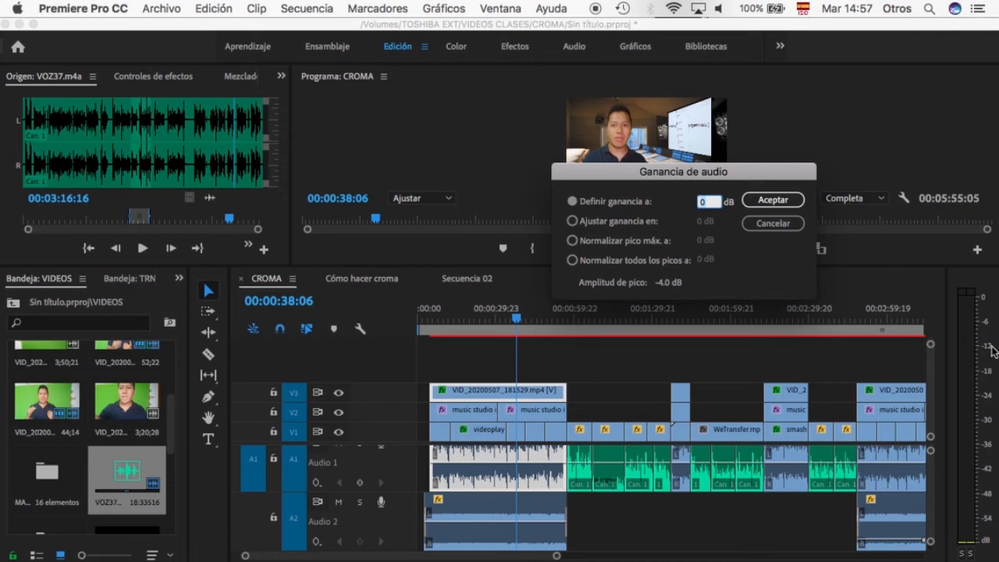
key(Return)
- Set the talking-head clip's audio gain to -6 dB
drag(555, 554, 442, 555)
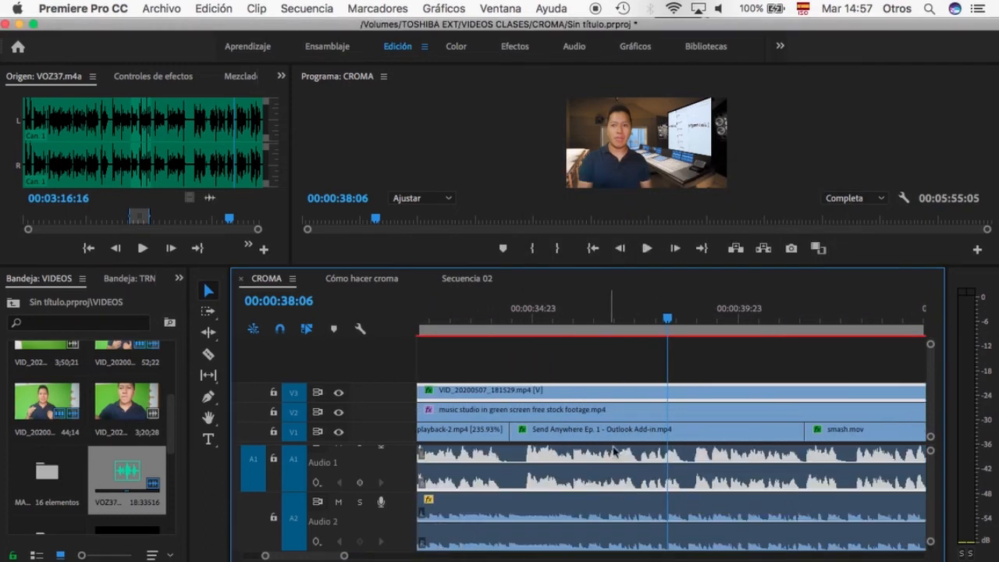
right_click(644, 455)
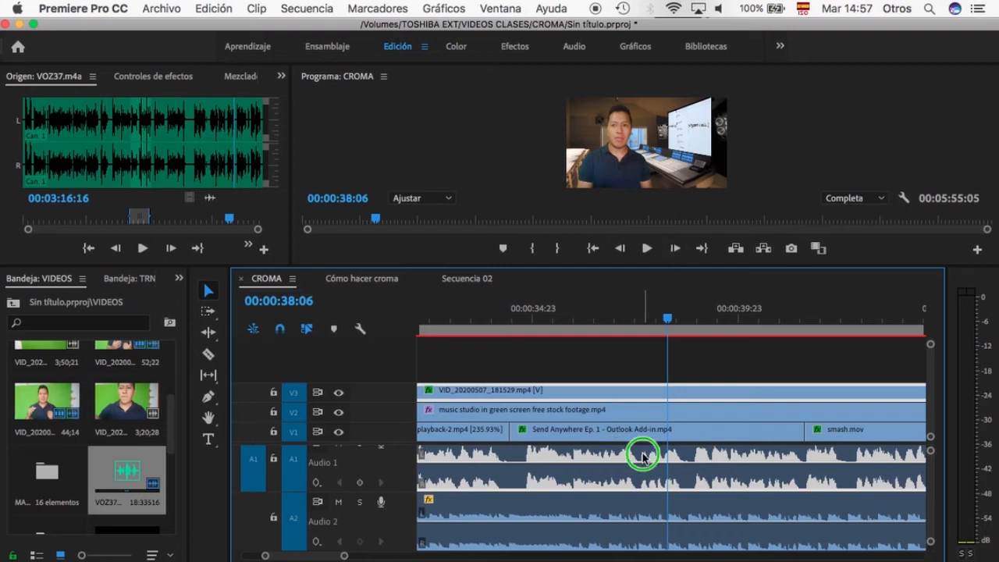
scroll(687, 507, down, 10)
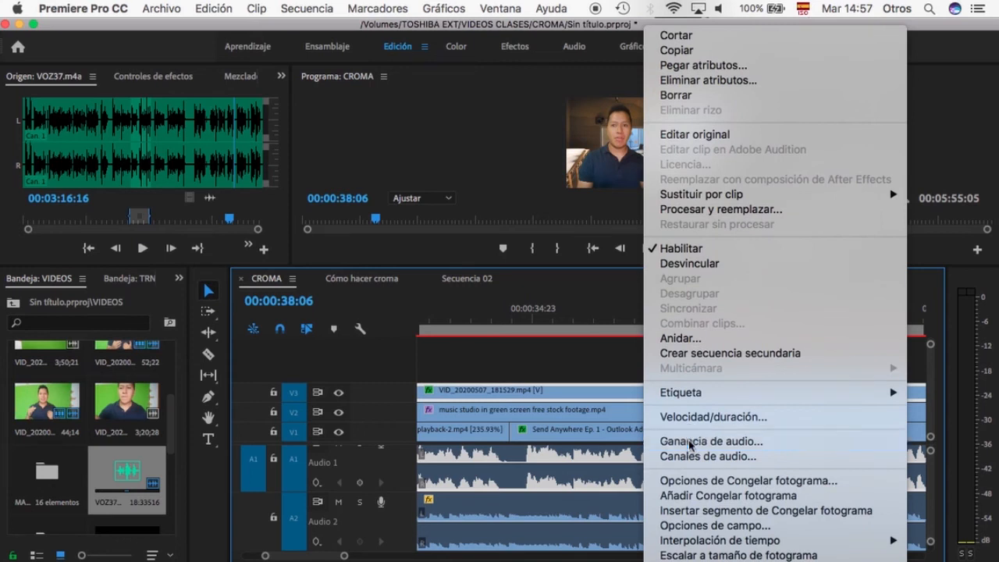
click(691, 442)
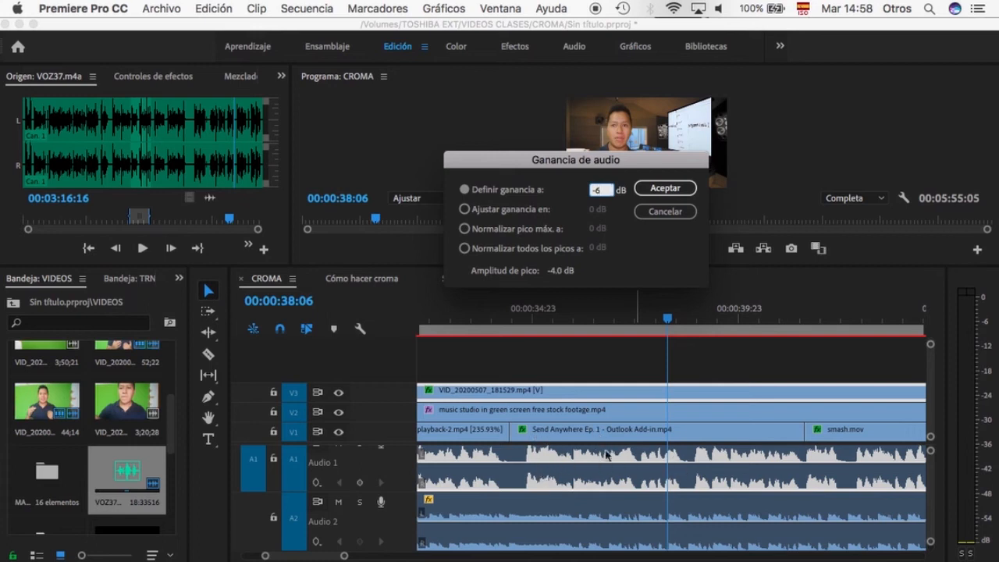
click(664, 189)
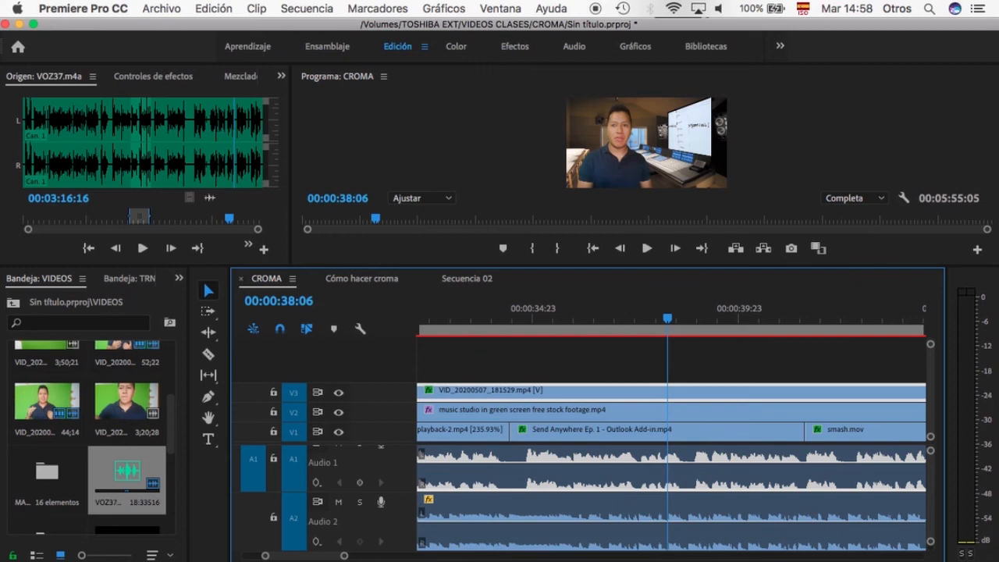
- Compare the talking-head and voice-over waveforms, place the playhead at 00:00:45:16, and open the talking-head clip's audio gain settings
drag(345, 555, 381, 554)
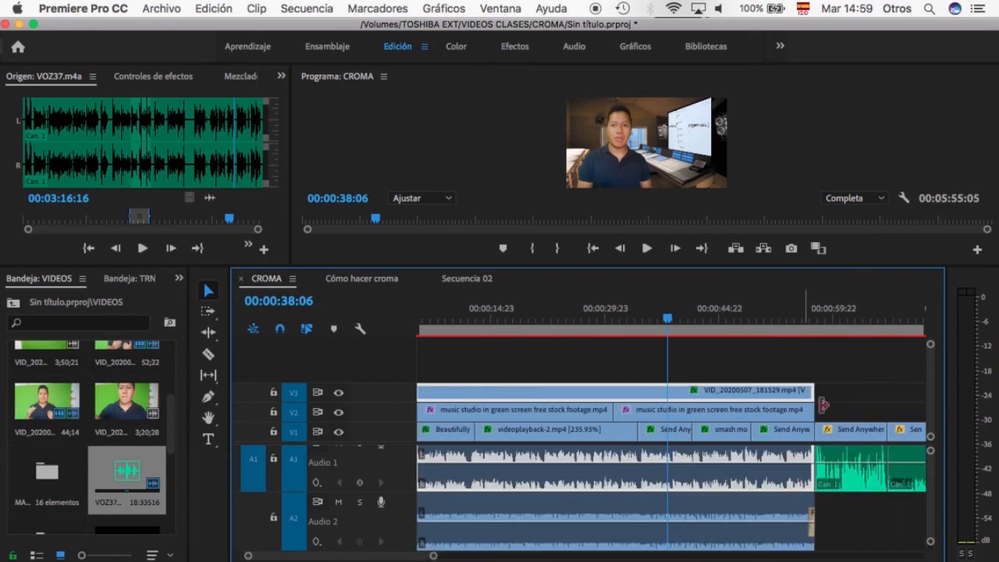
click(849, 319)
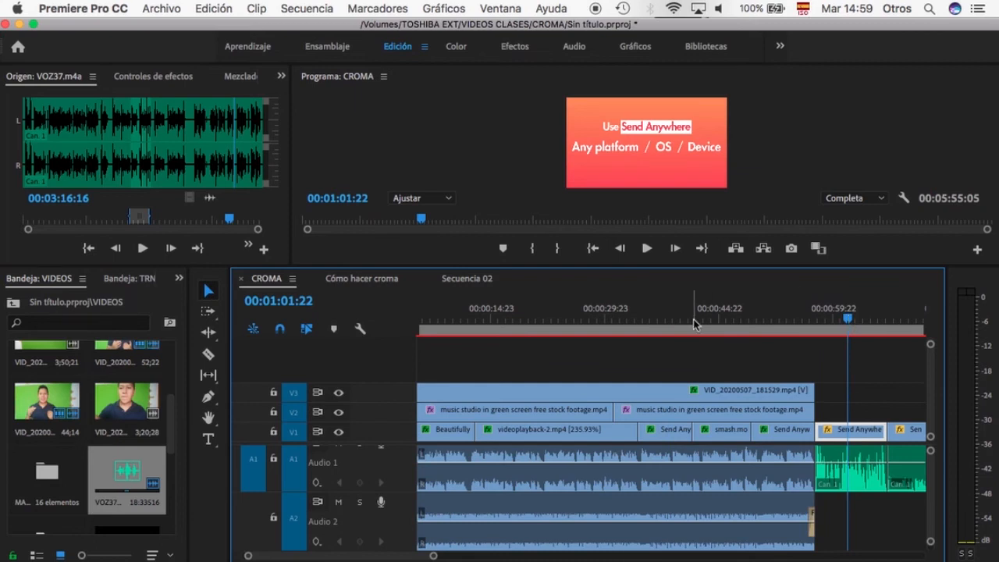
click(725, 316)
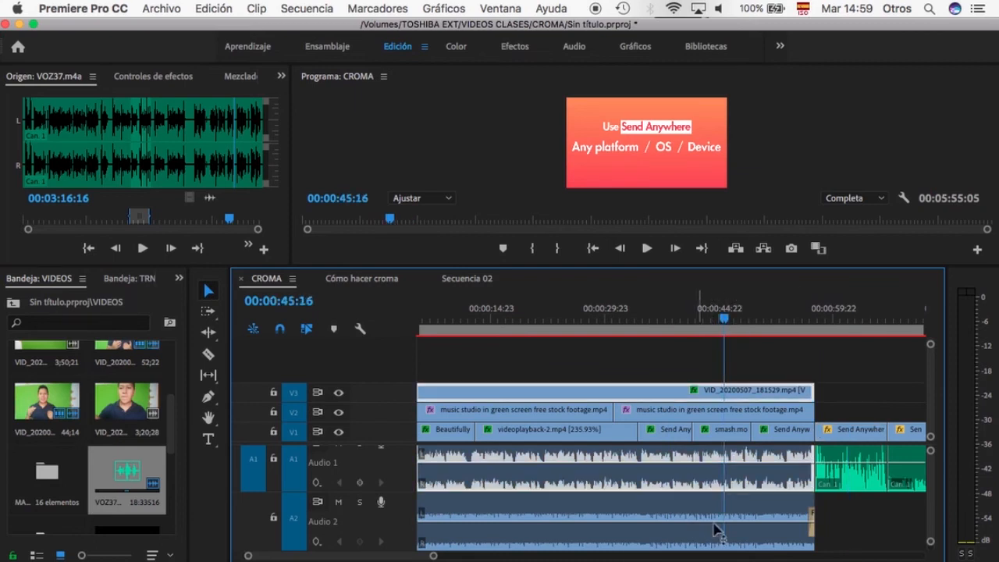
right_click(703, 471)
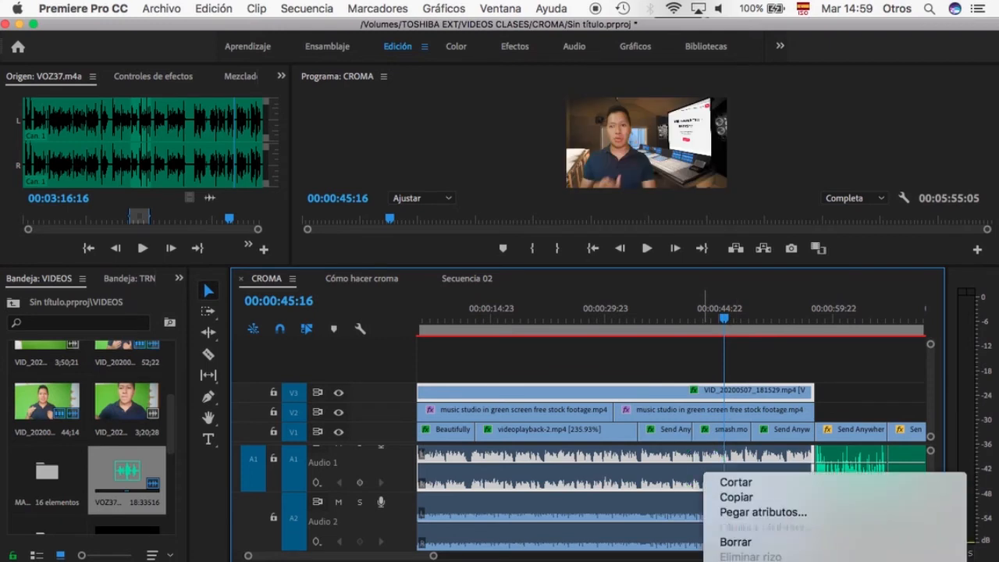
scroll(810, 491, down, 10)
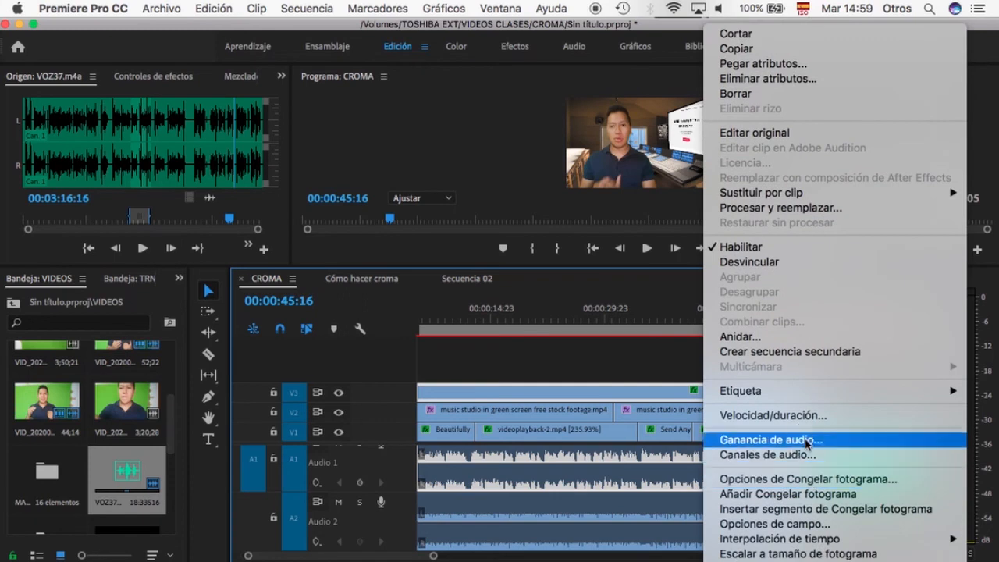
click(772, 440)
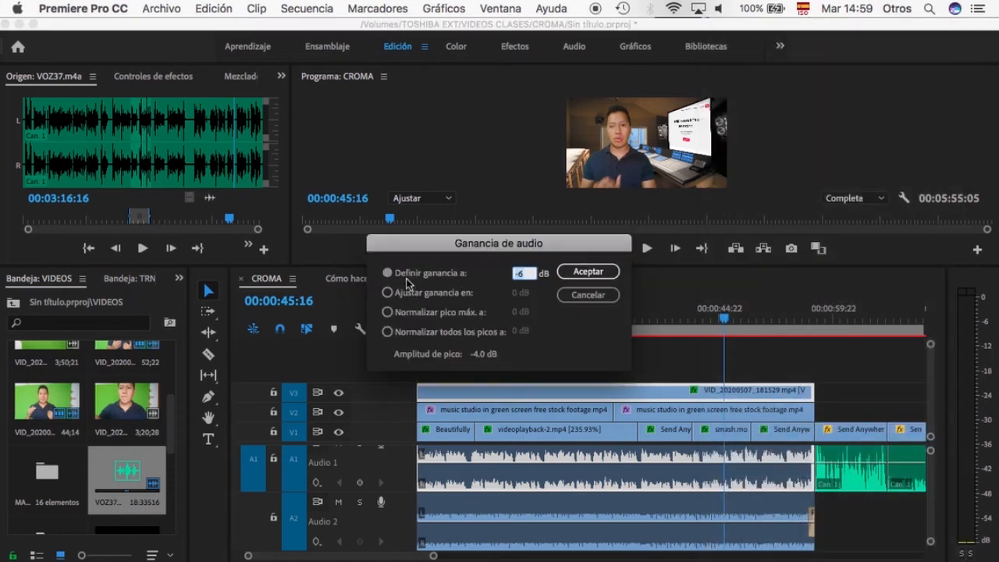
drag(442, 243, 485, 156)
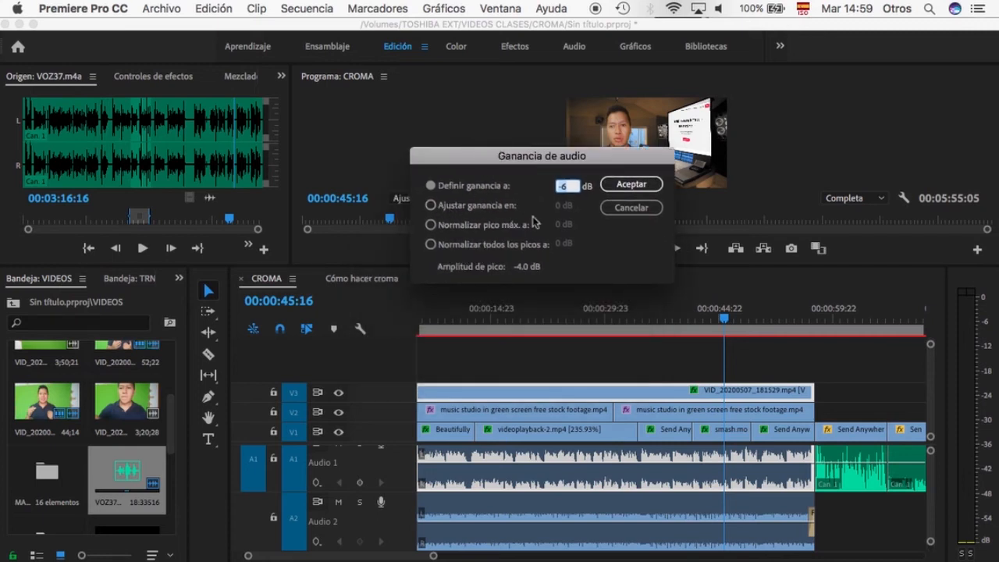
- Try adjusting the talking-head clip's gain by 3 dB and by -6 dB with the relative gain option
click(435, 207)
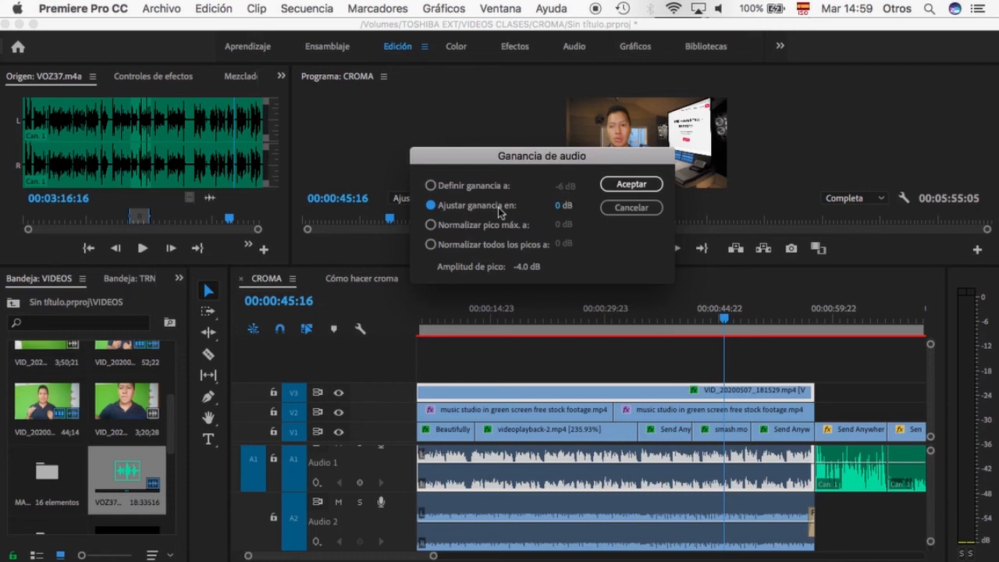
click(555, 208)
text(3)
click(564, 204)
key(BackSpace)
text(-6)
double_click(567, 205)
click(566, 203)
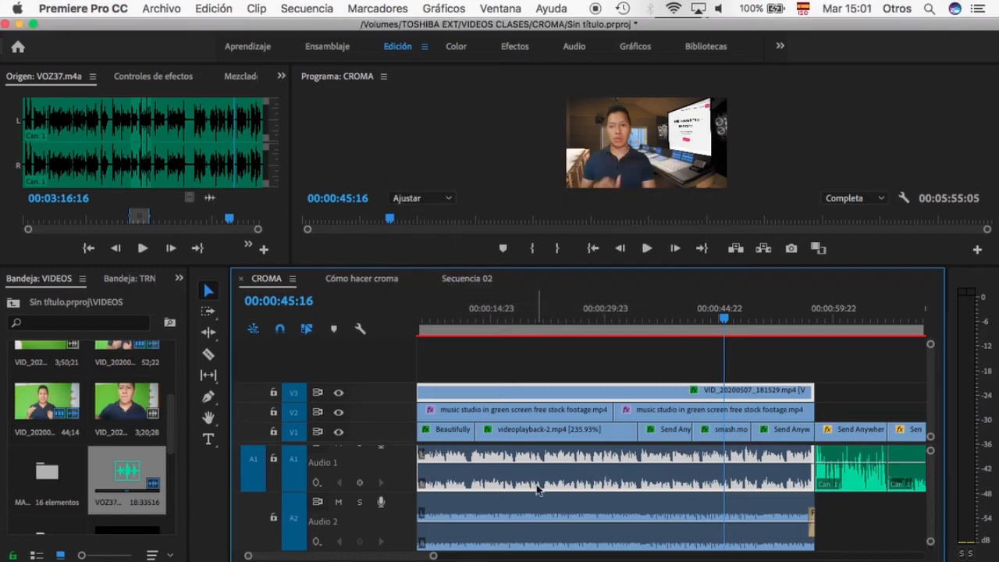
- Reset the talking-head clip's gain to 0 dB and normalize its maximum peak to -6 dB
right_click(585, 471)
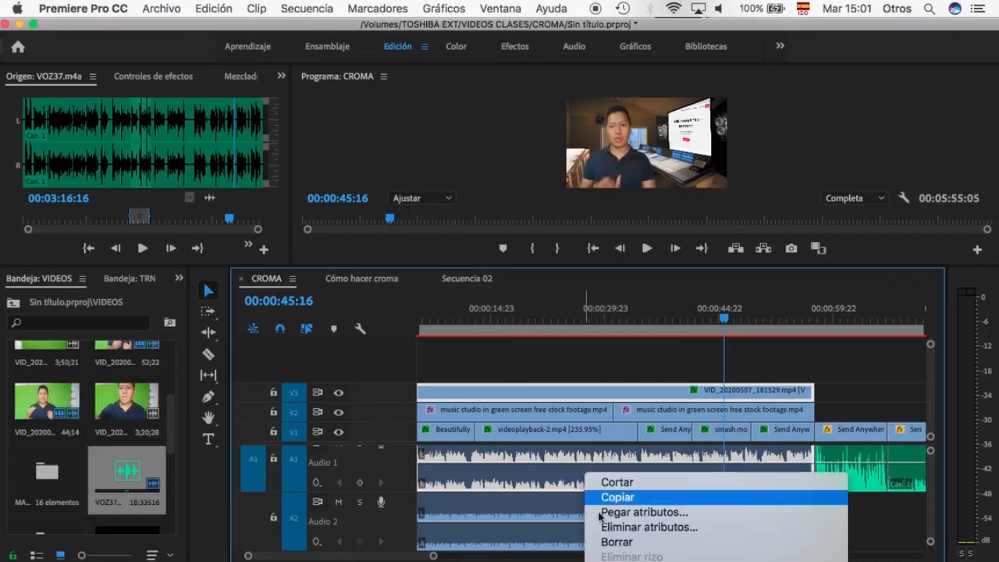
click(645, 541)
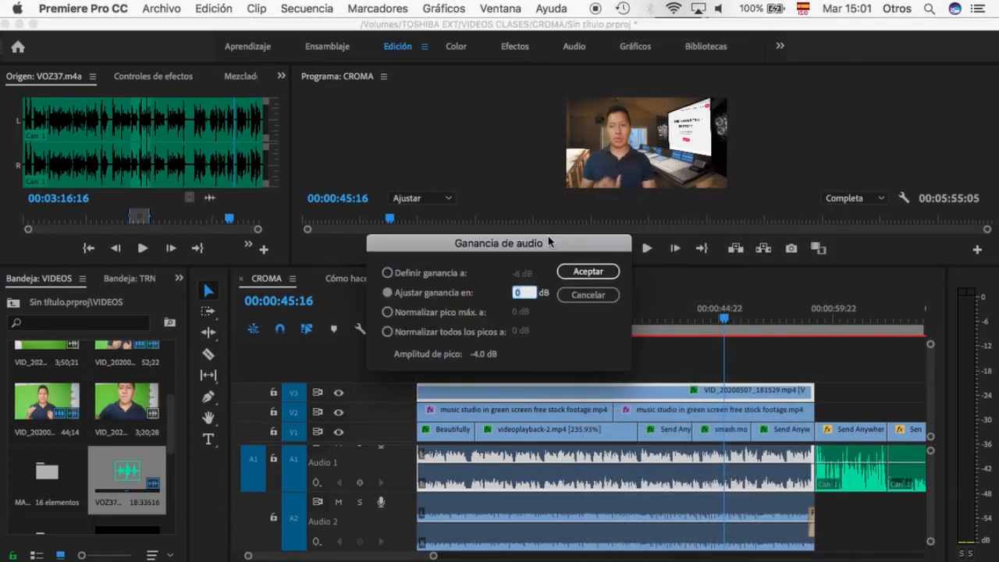
click(387, 272)
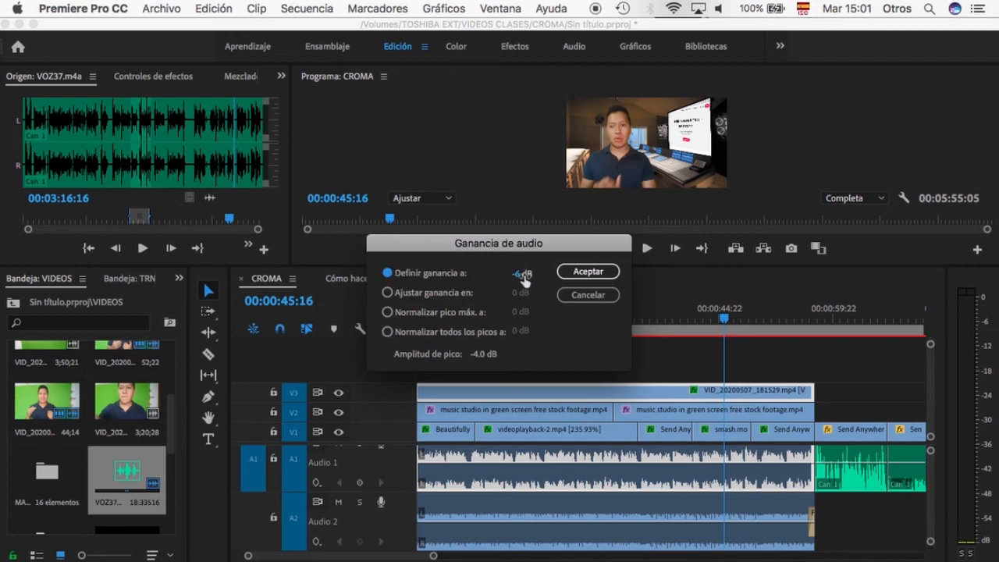
click(522, 274)
text(0)
click(574, 337)
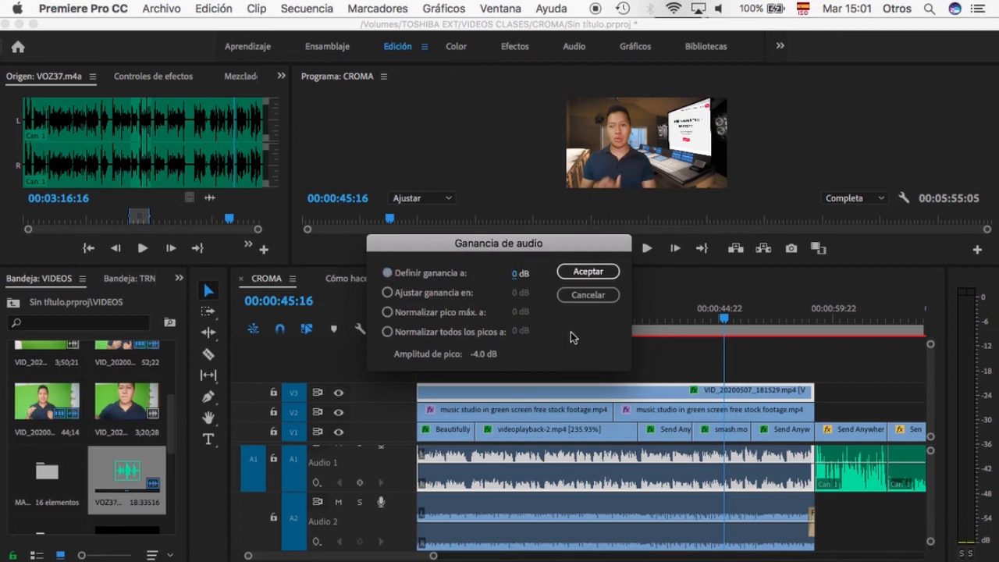
click(388, 312)
click(516, 312)
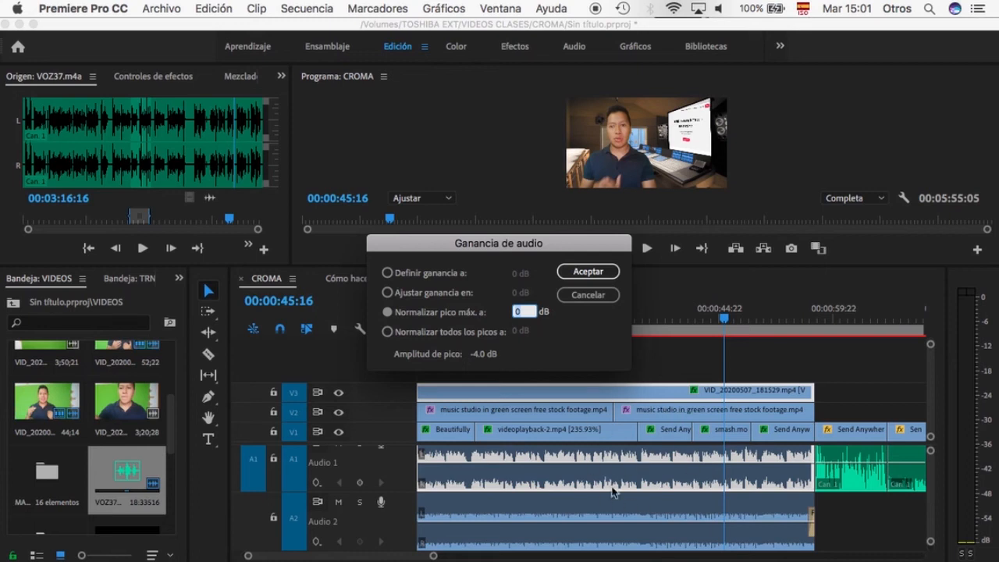
text(-)
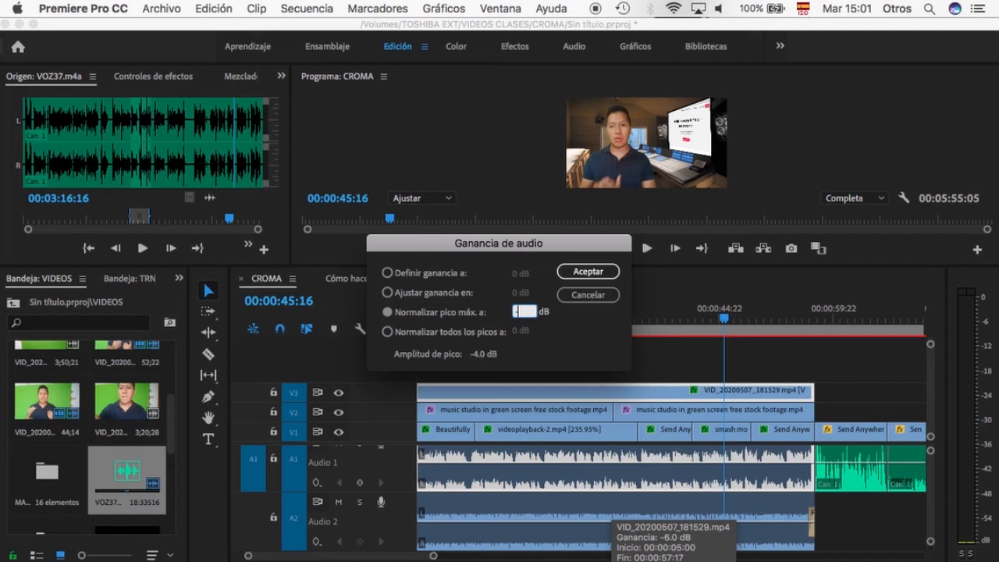
text(6)
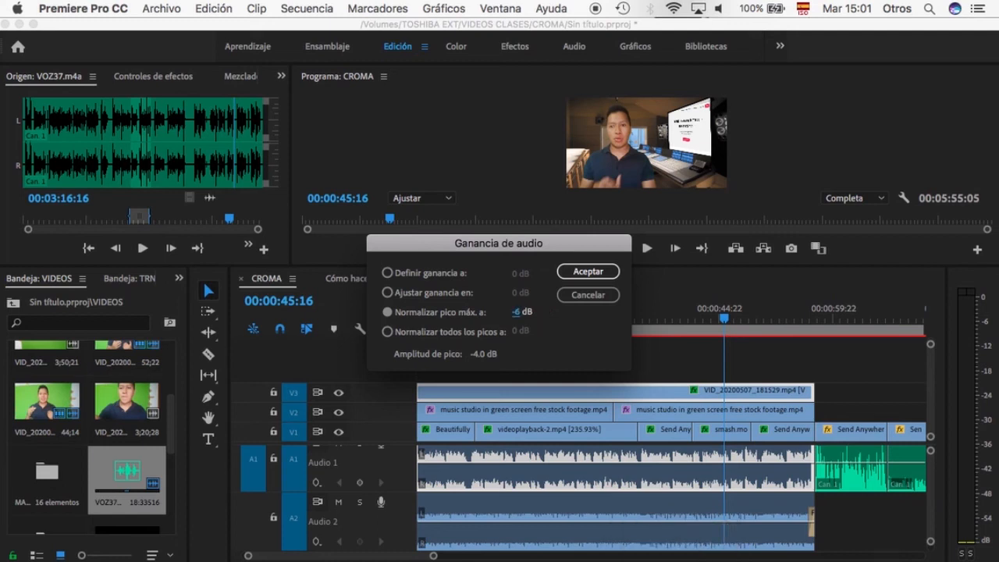
key(Return)
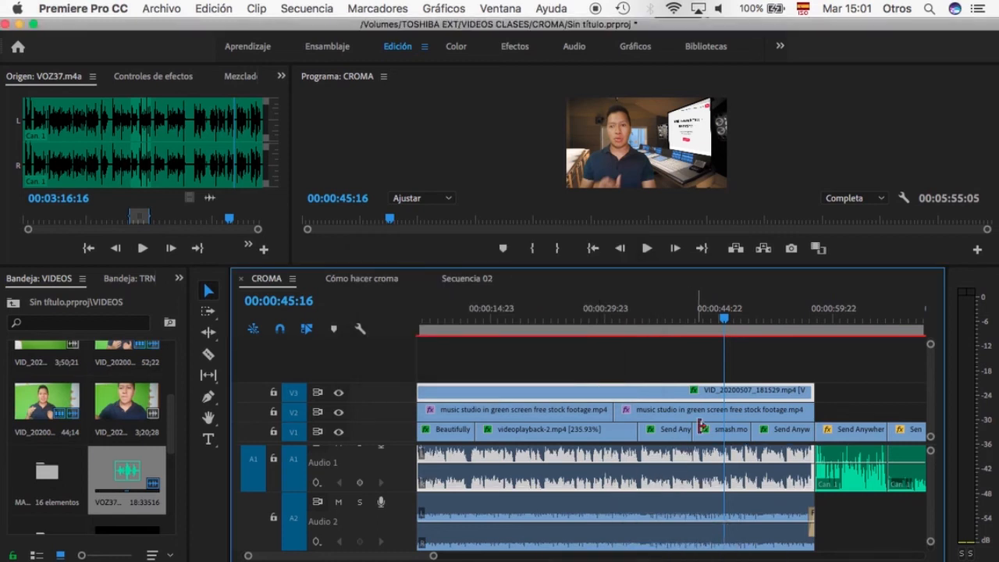
- Play the transition from the talking-head clip into the voice-over up to 00:00:59:10, and return the playhead to 00:00:51:21
click(683, 302)
key(space)
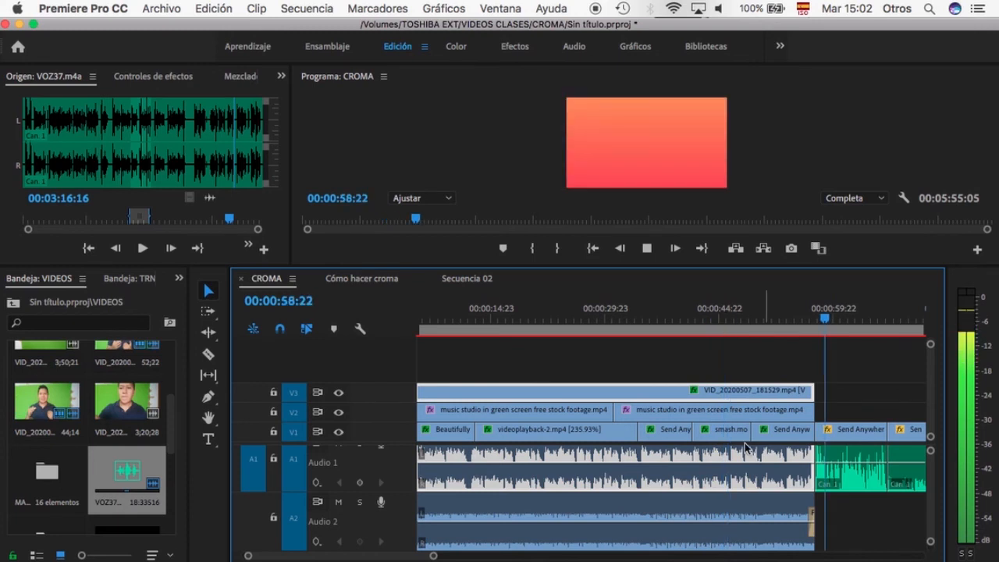
key(space)
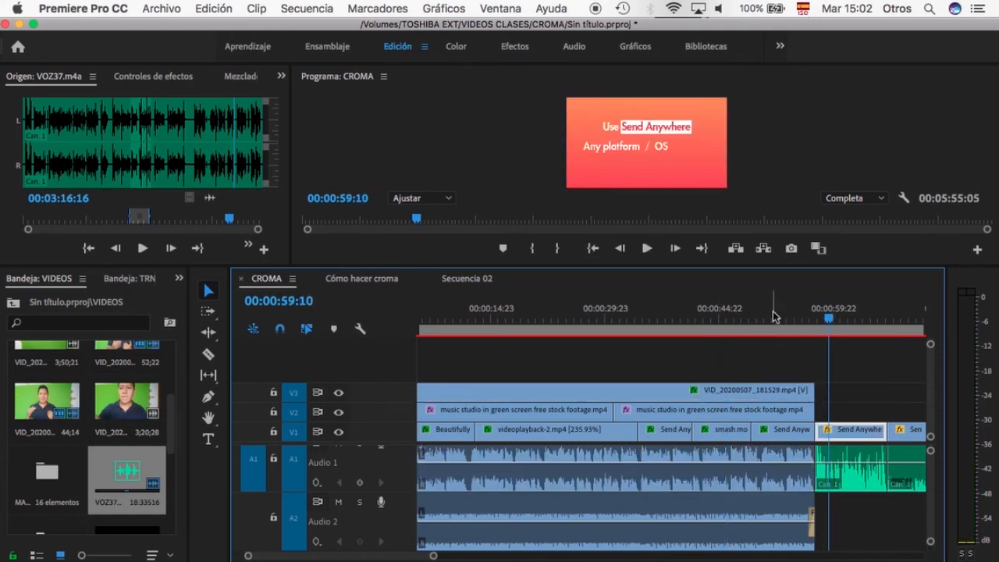
click(774, 316)
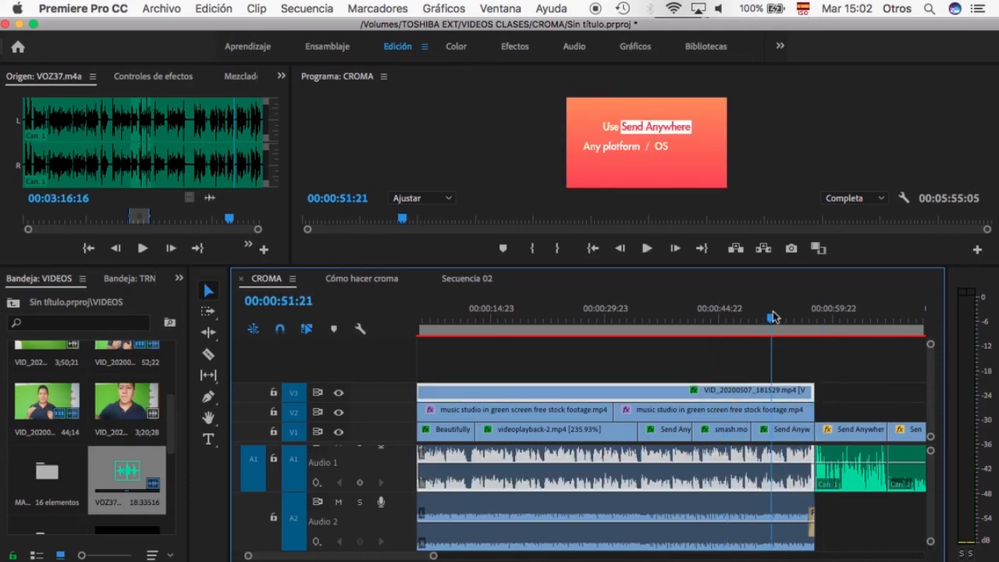
right_click(737, 449)
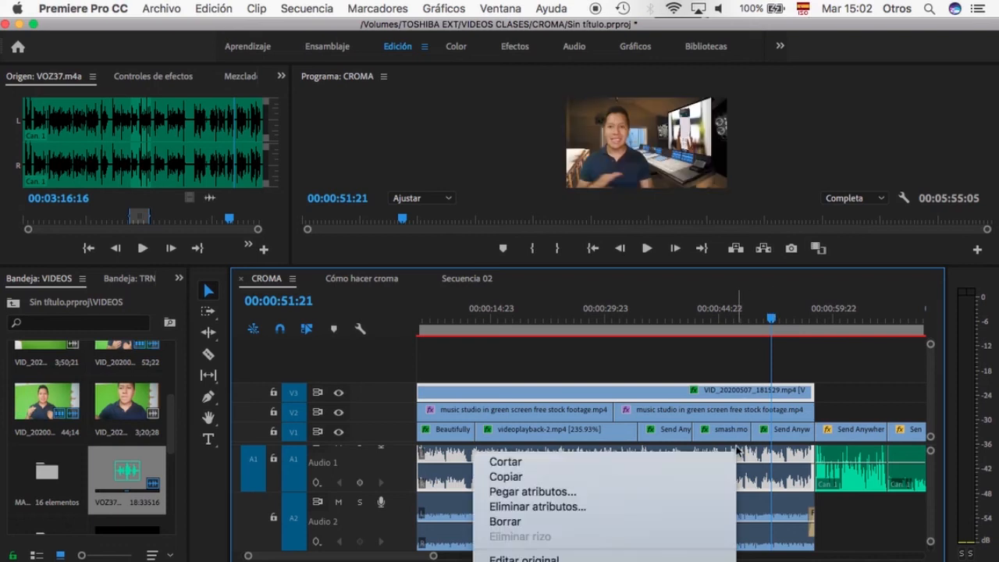
click(593, 473)
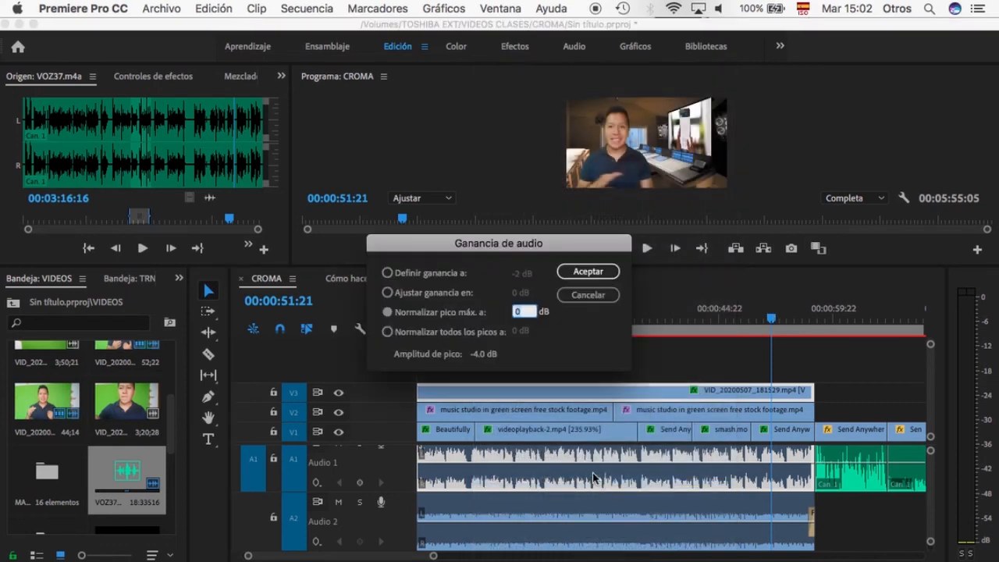
click(388, 332)
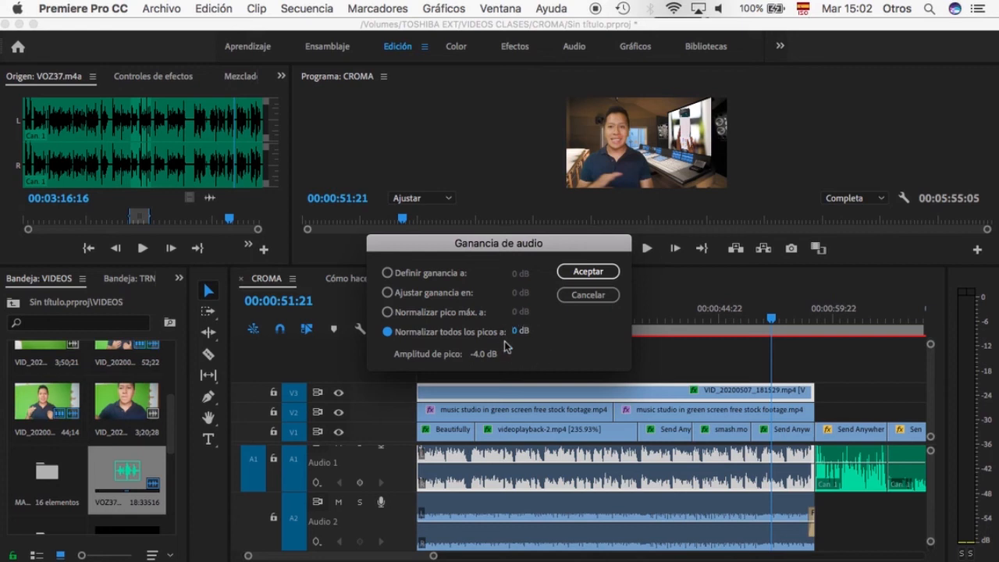
click(521, 333)
click(590, 295)
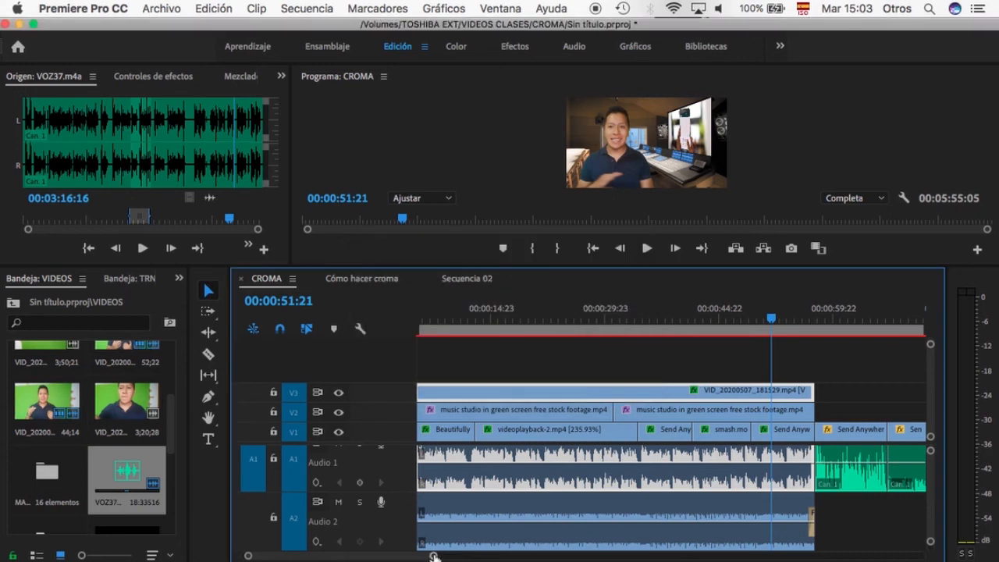
- Select the talking-head and voice-over clips along Audio 1 and normalize all their peaks to -3 dB
drag(432, 556, 606, 556)
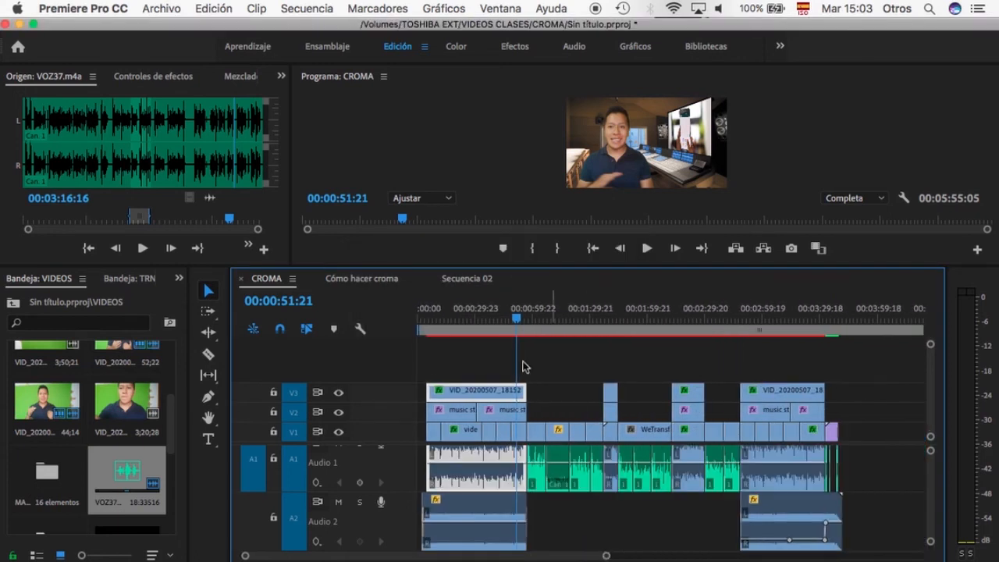
click(538, 324)
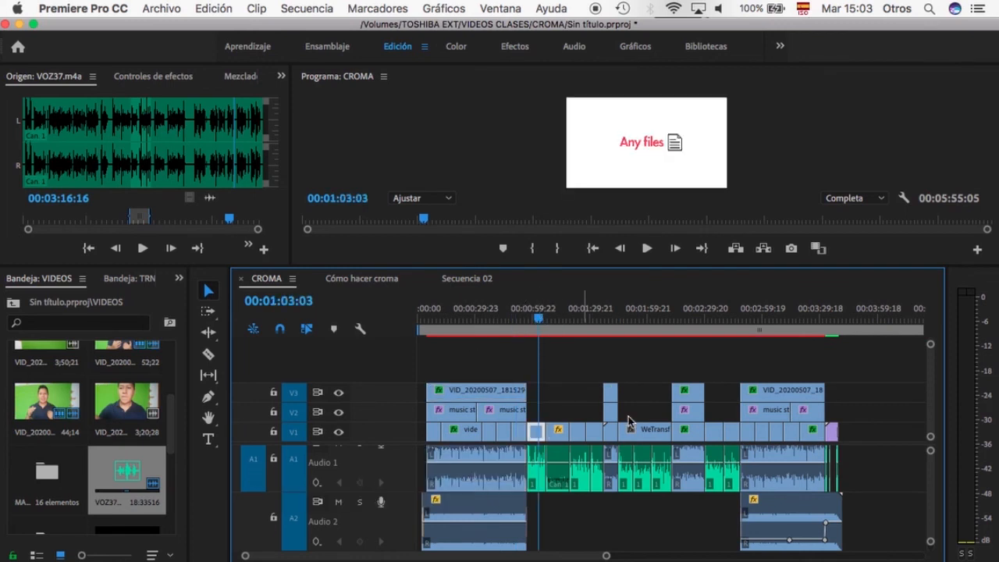
mouse_move(606, 555)
mouse_down()
mouse_move(582, 556)
mouse_move(592, 556)
mouse_up()
drag(425, 459, 862, 485)
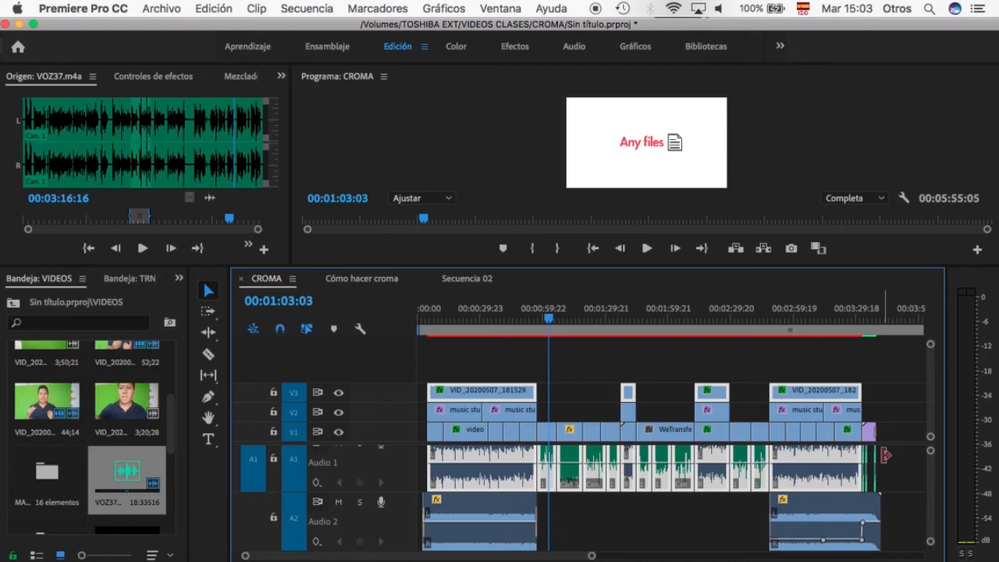
right_click(513, 457)
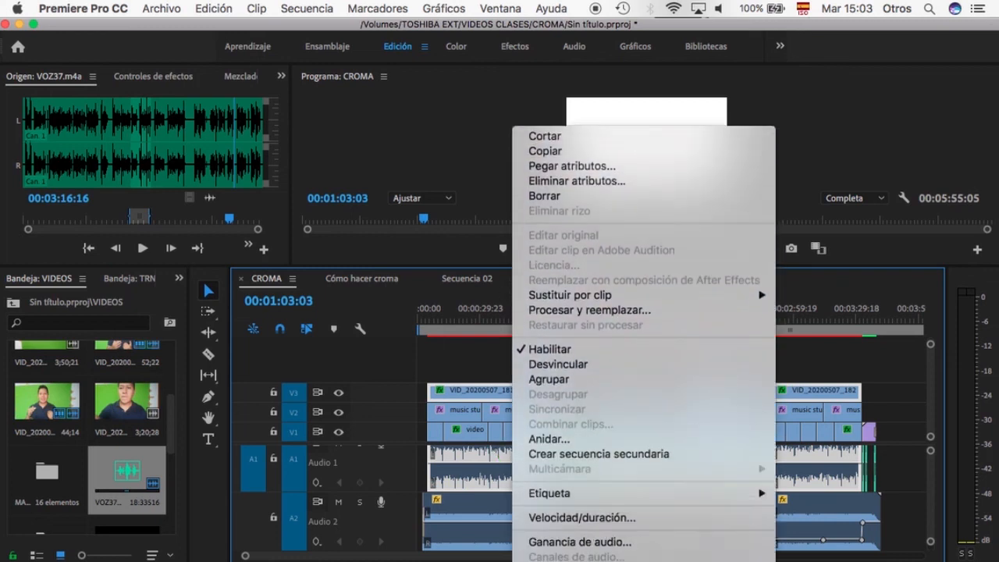
click(578, 456)
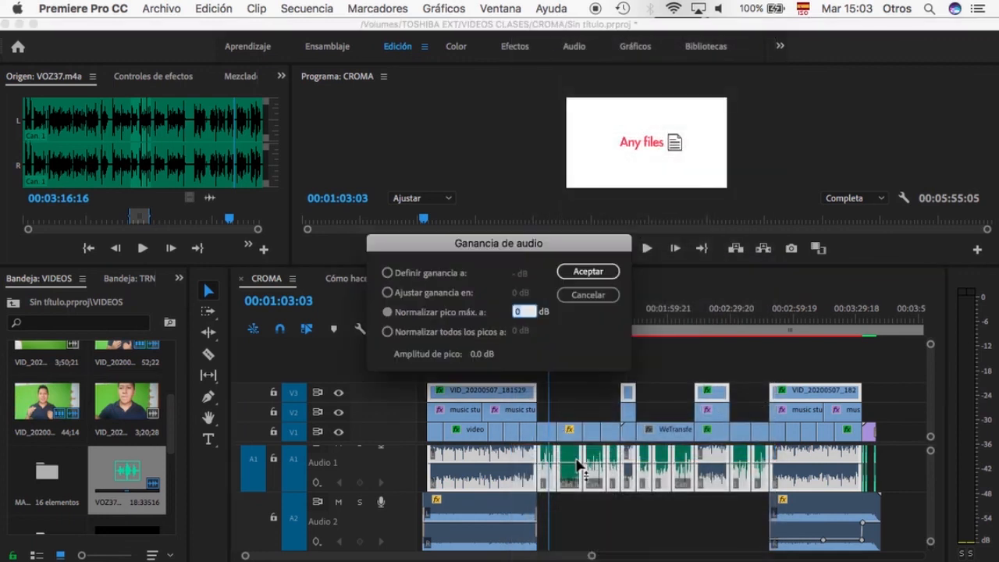
click(387, 333)
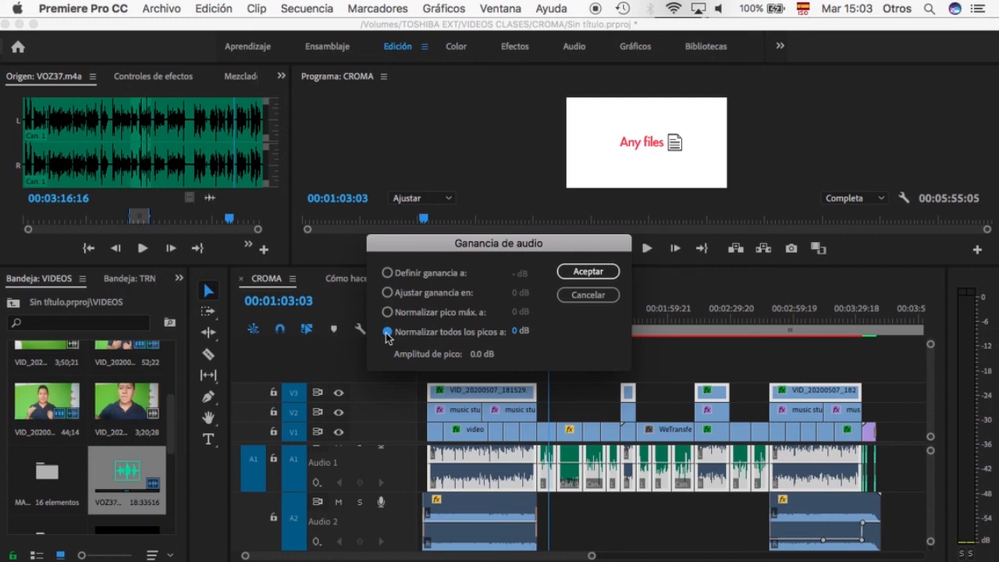
click(519, 331)
key(BackSpace)
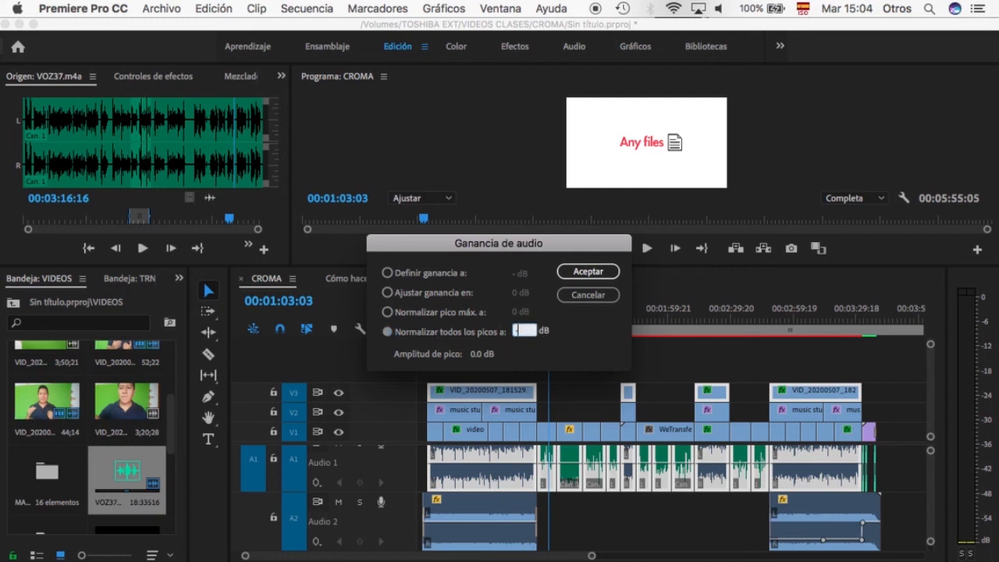
text(-3)
click(590, 272)
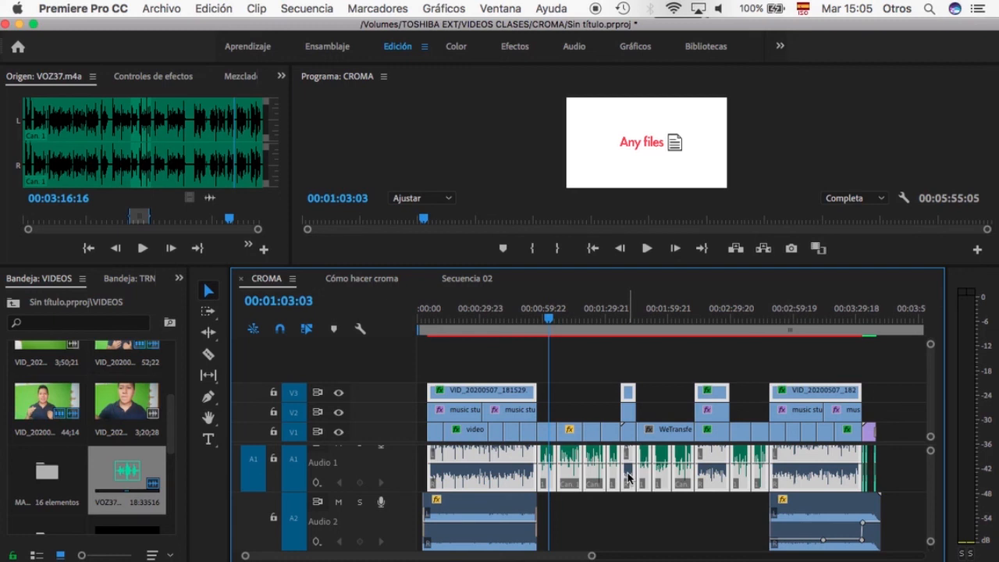
- Play the normalized voice-over up to 00:01:30:08 while checking its level on the audio meters
mouse_move(629, 477)
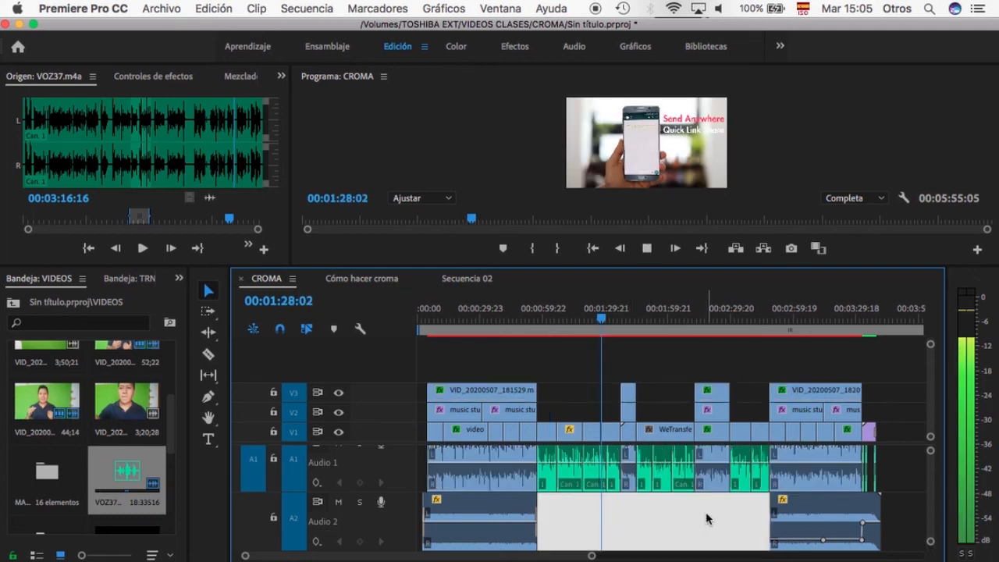
click(706, 519)
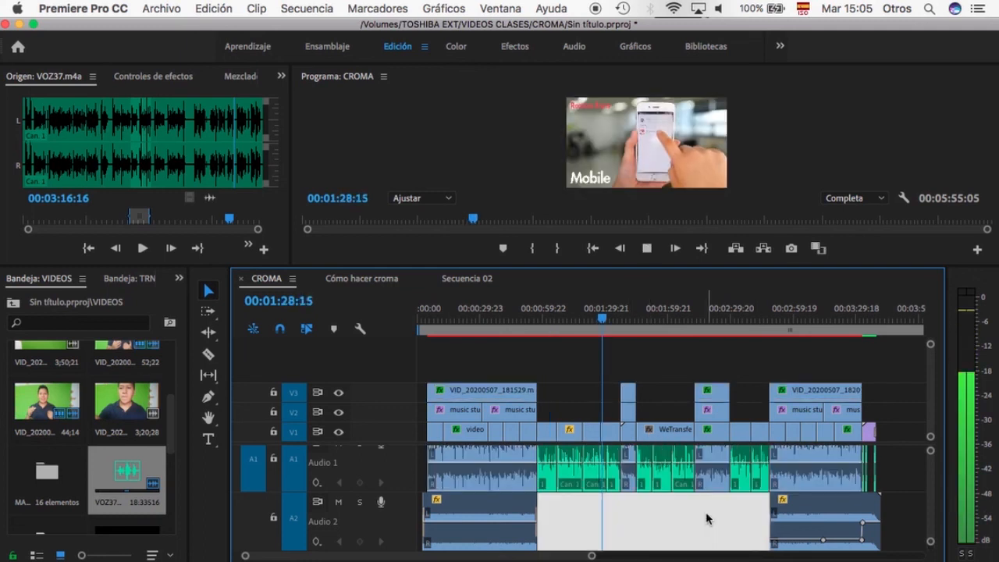
key(space)
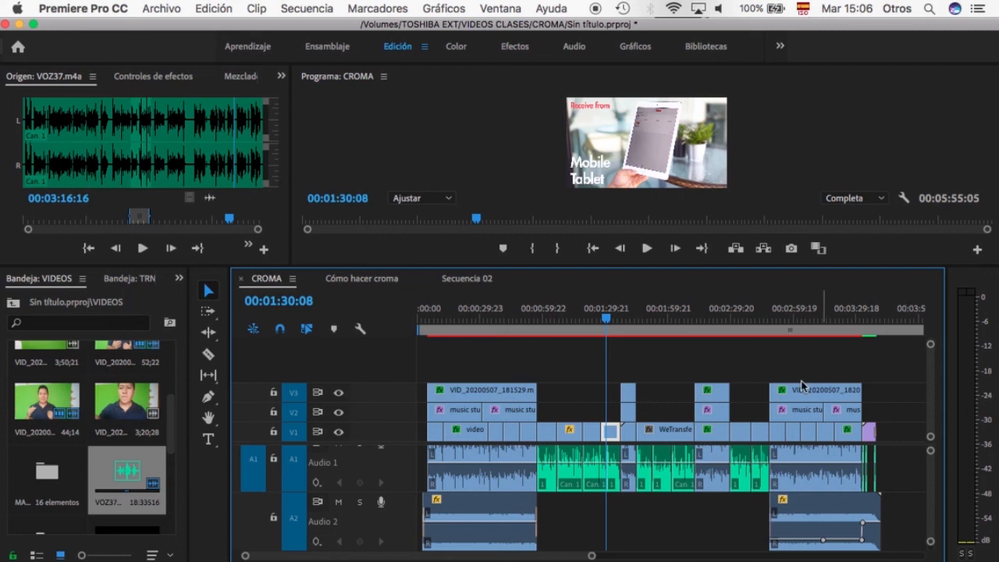
- Select both music clips on Audio 2, normalize all their peaks to -22 dB, and clear the selection
drag(899, 530, 440, 475)
right_click(478, 469)
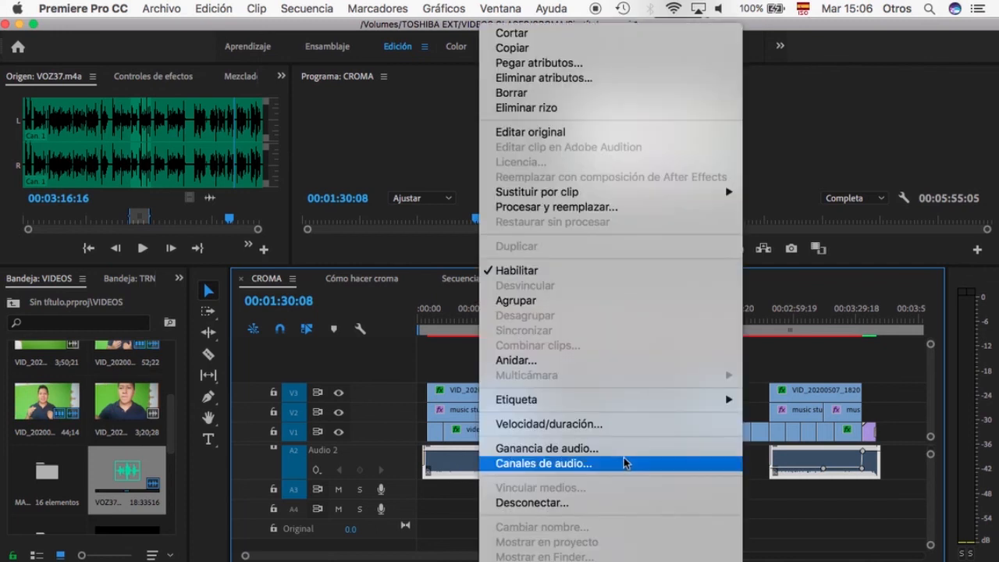
click(619, 449)
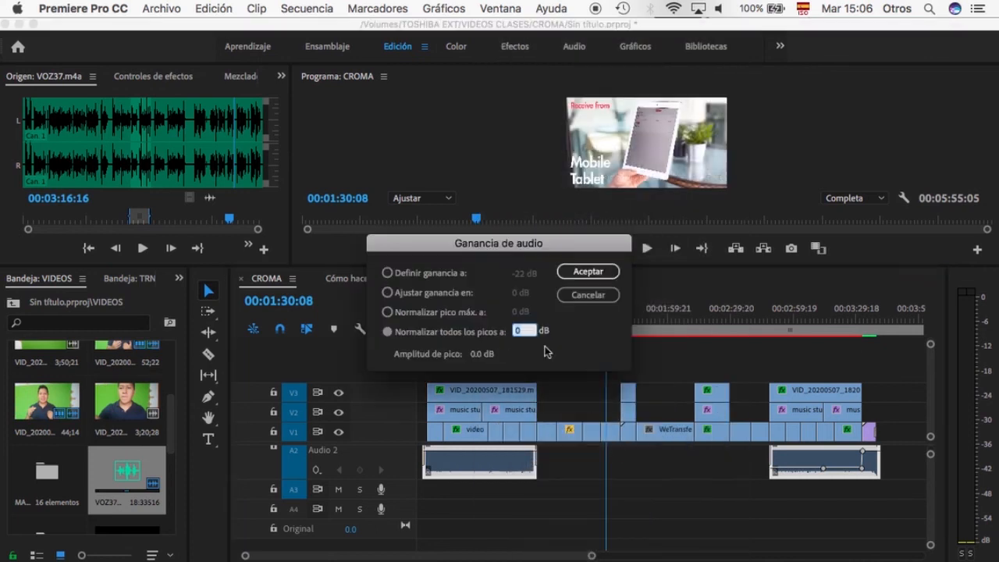
click(517, 331)
text(-22)
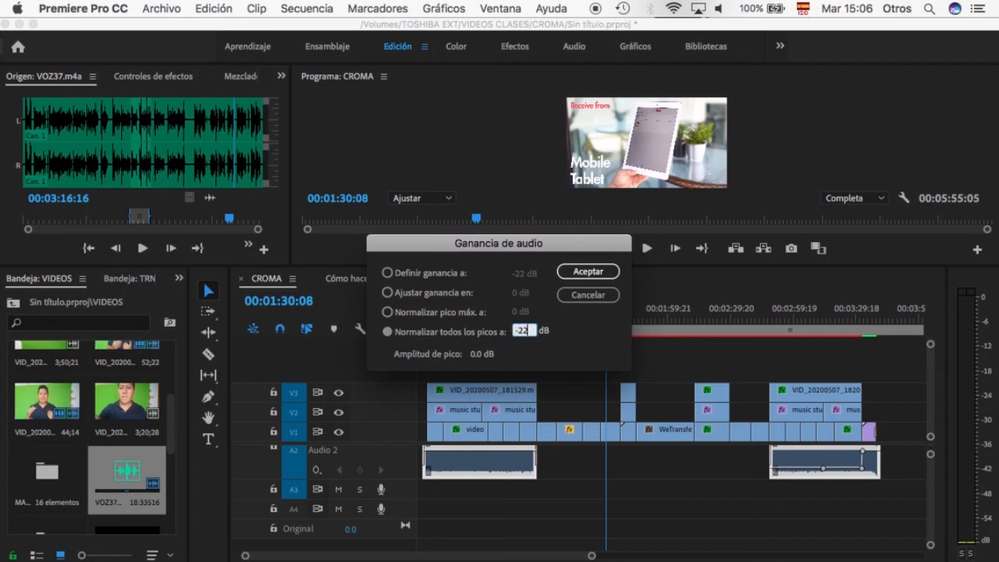
click(610, 272)
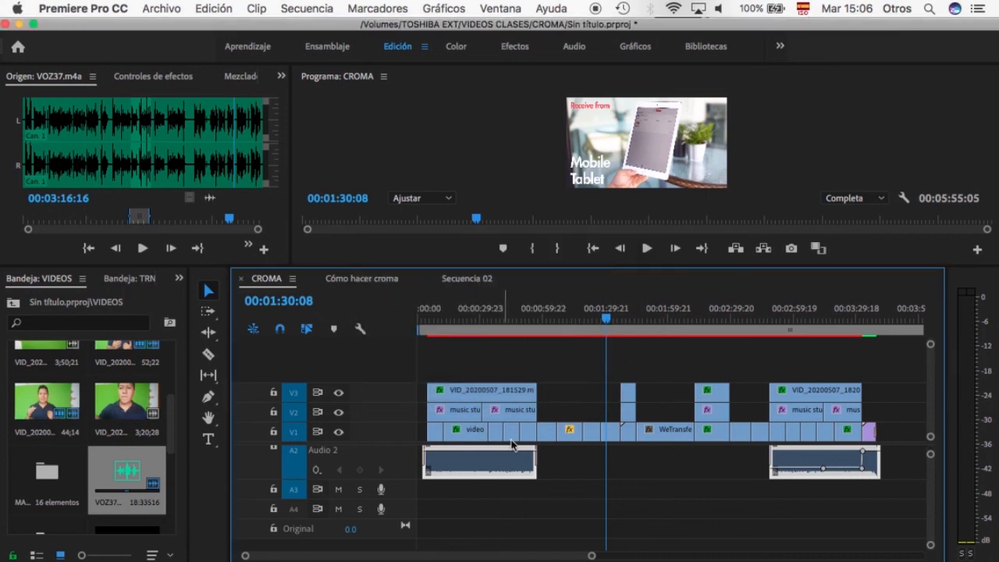
click(586, 490)
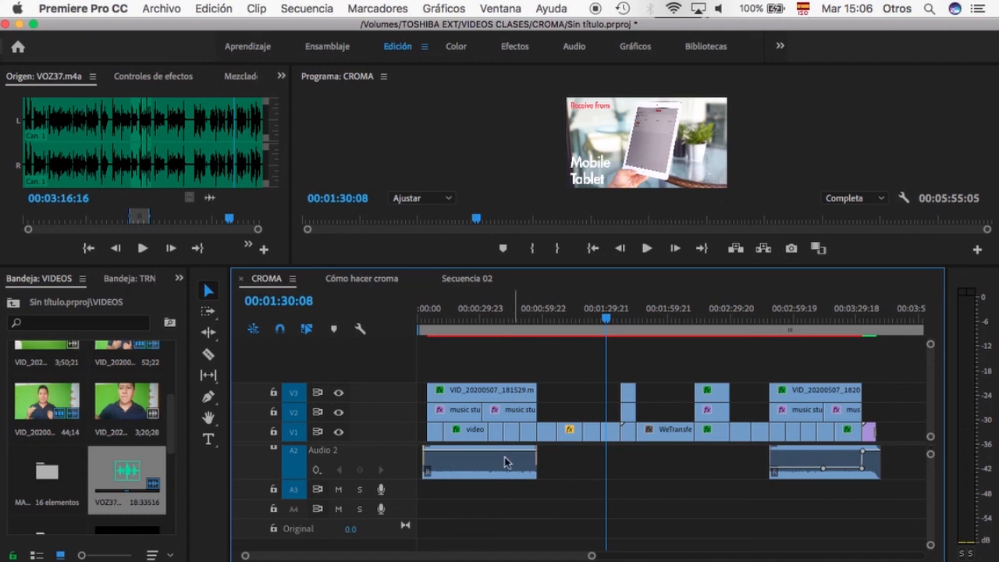
- Place the playhead at 00:00:42:12 and compare the talking-head voice waveform on Audio 1 with the music waveform on Audio 2
click(507, 317)
drag(591, 556, 368, 556)
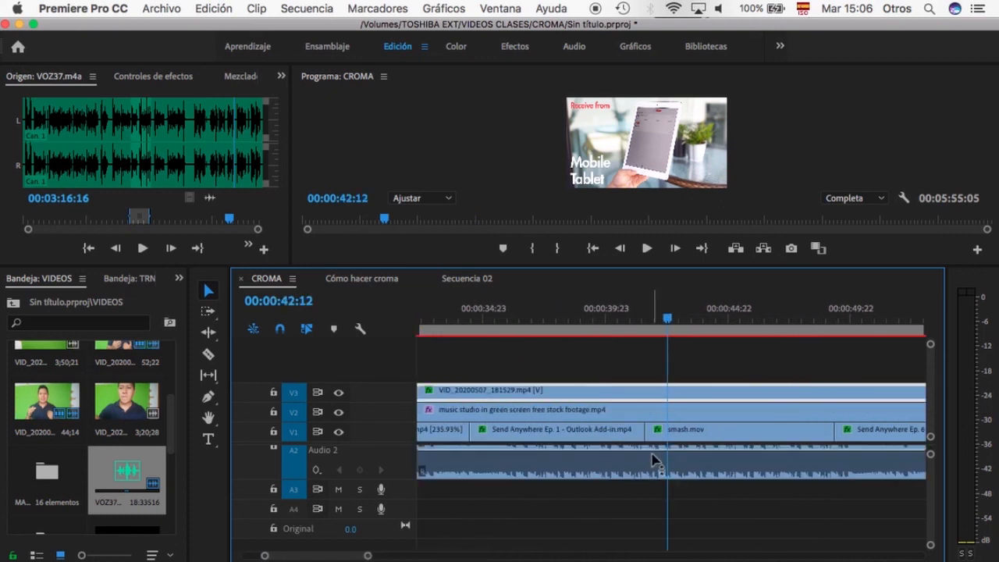
scroll(653, 449, up, 3)
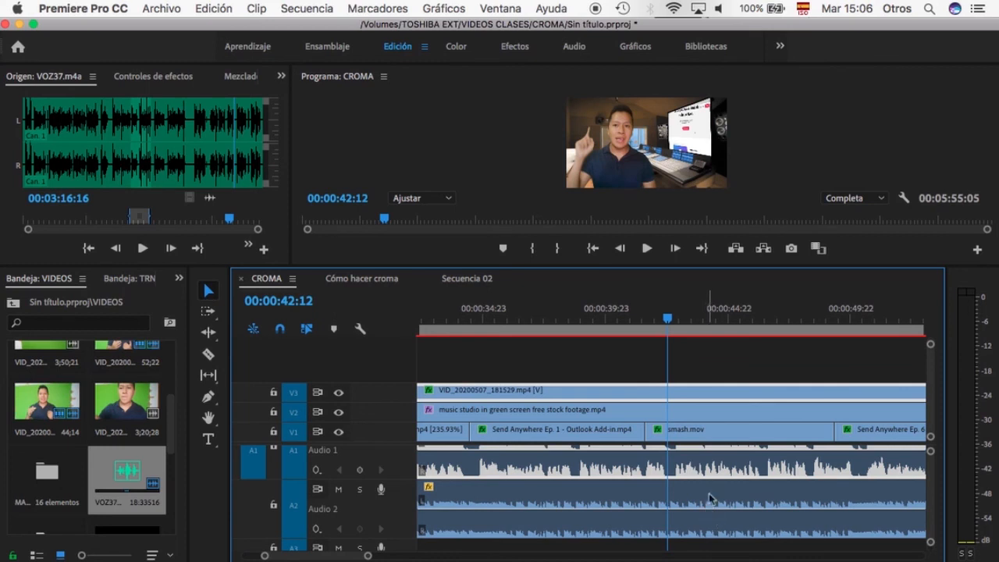
scroll(715, 470, up, 1)
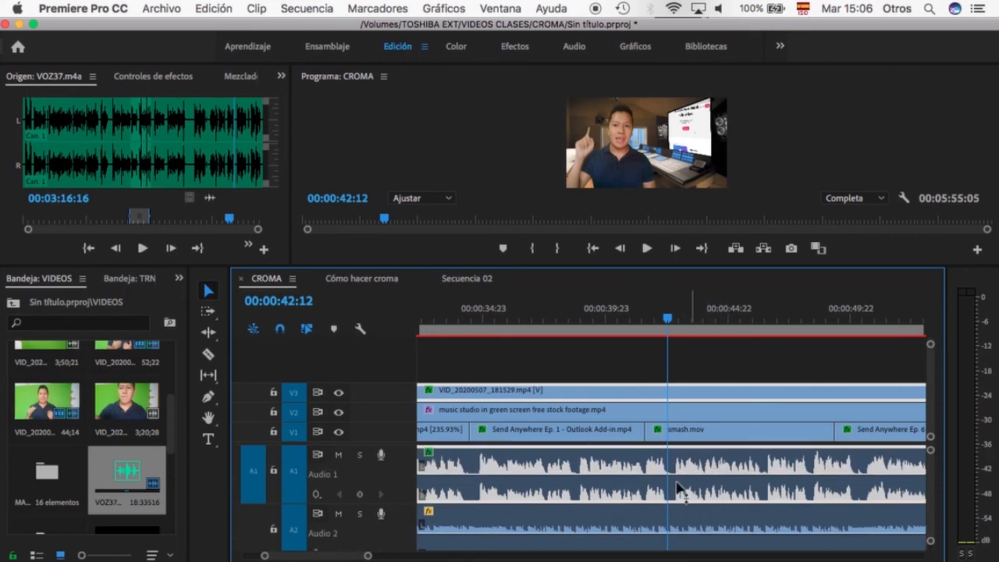
scroll(689, 489, down, 1)
scroll(688, 490, up, 1)
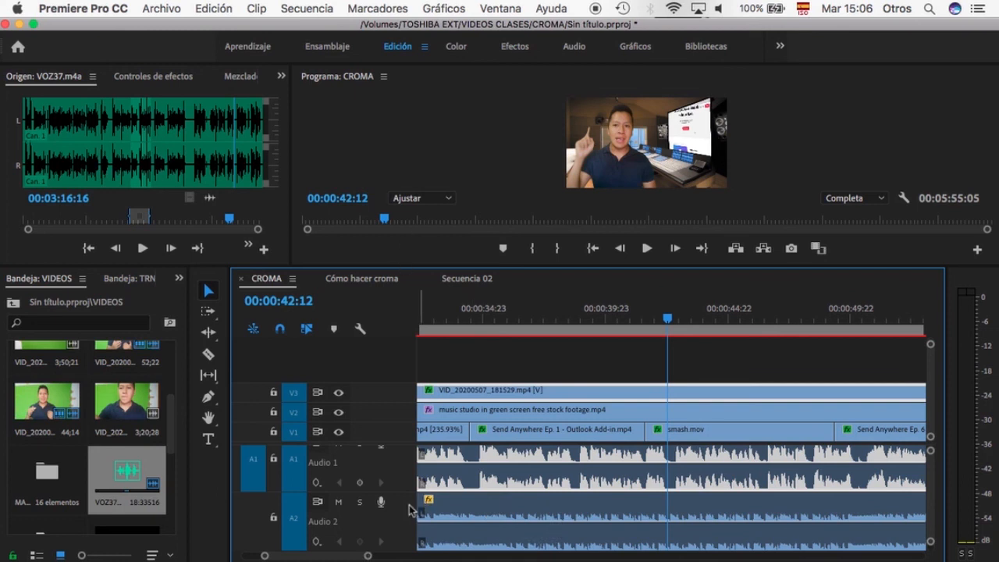
drag(369, 555, 589, 557)
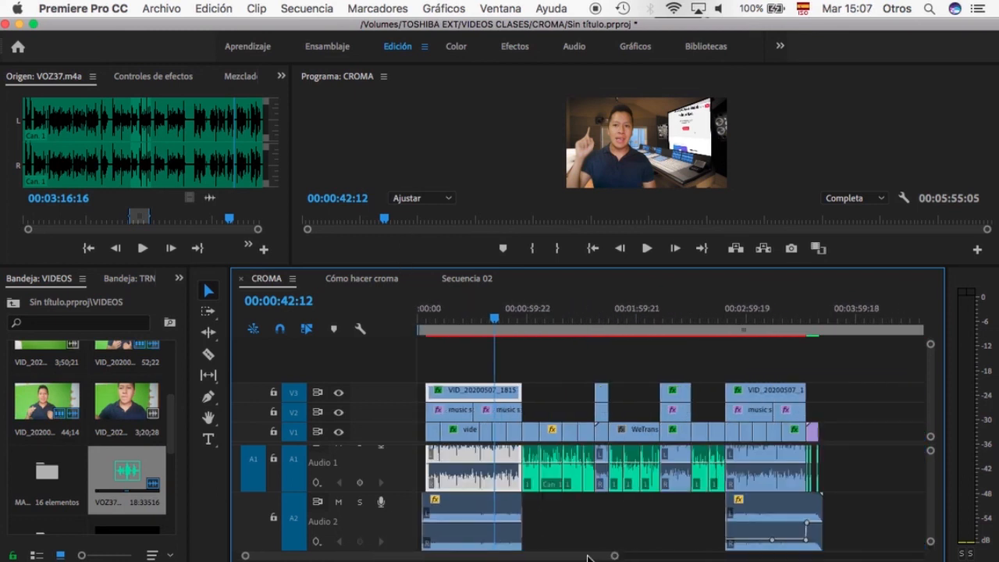